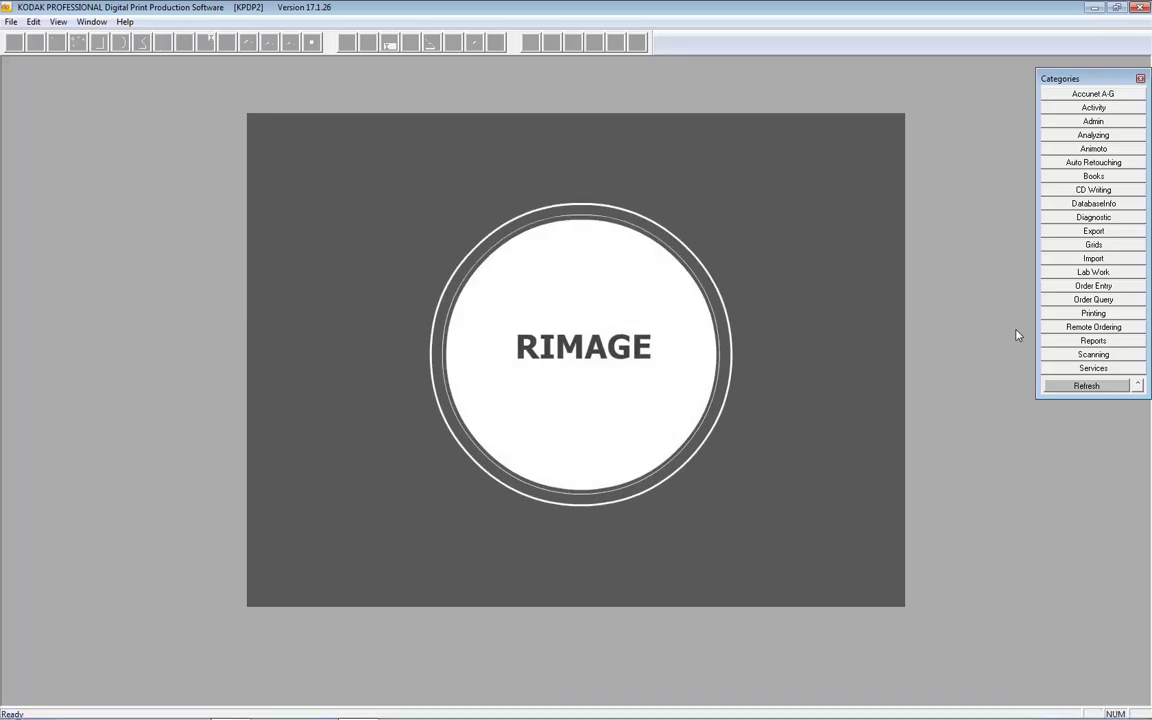
# Open the RImage writer setup under CD Writing and select Rimage_One as the writer name.
pyautogui.click(1093, 189)
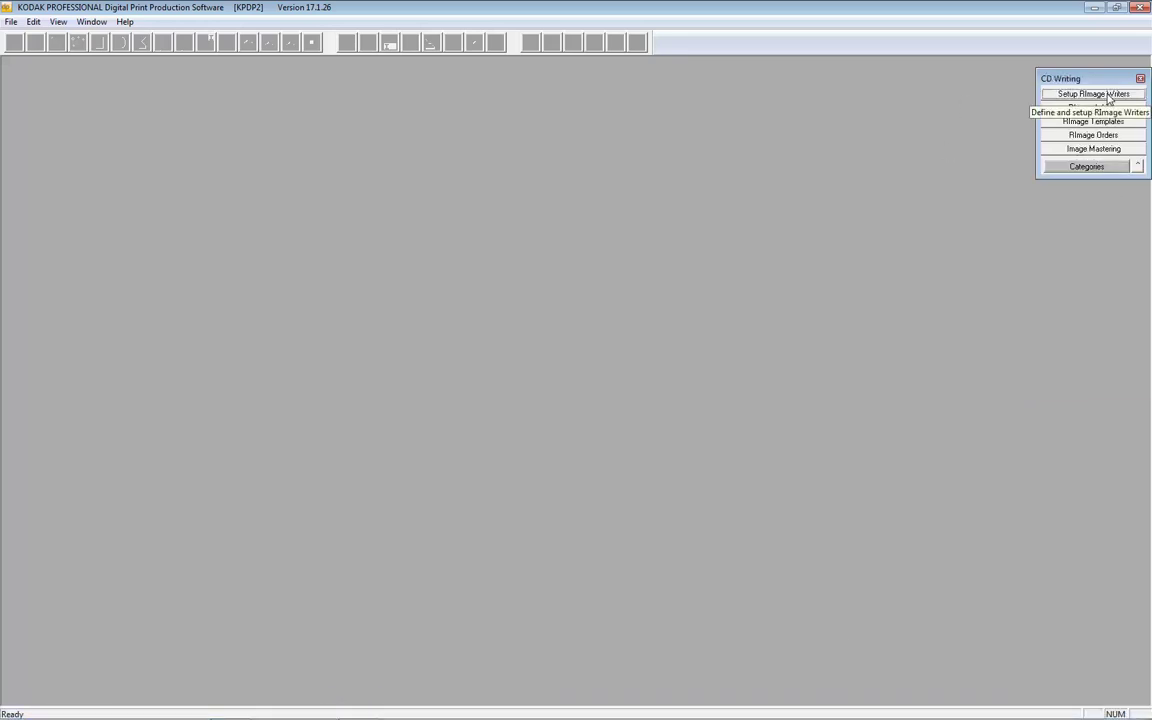
pyautogui.click(1105, 95)
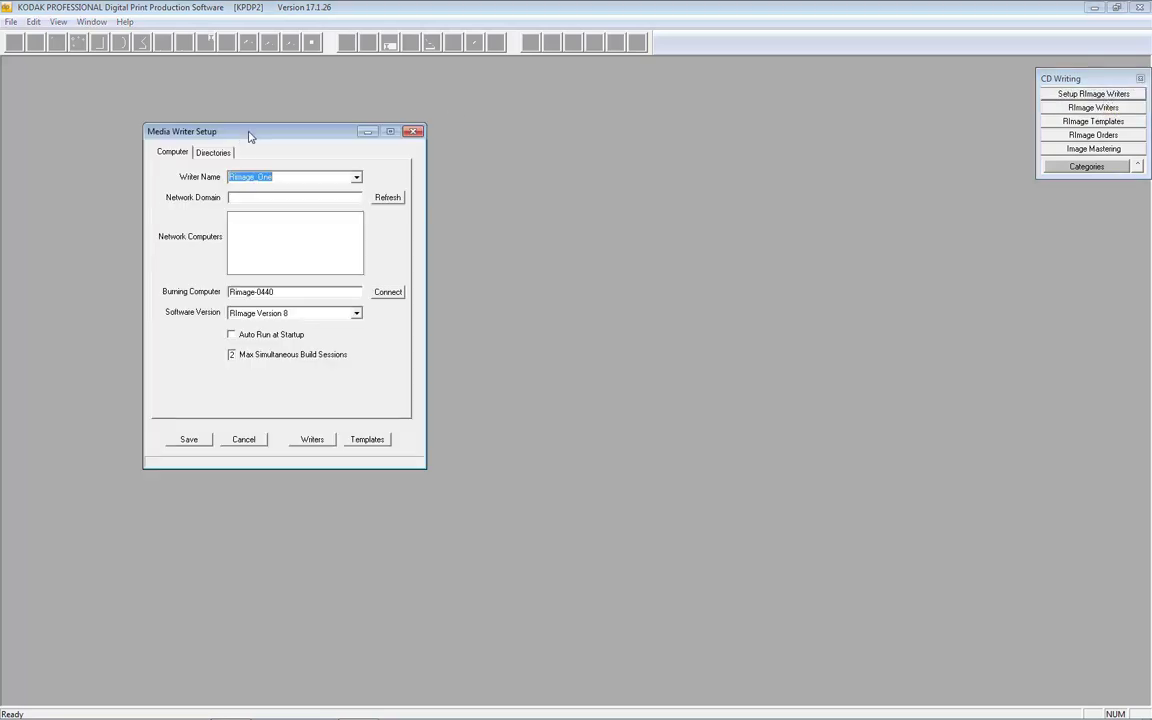
pyautogui.moveTo(238, 131); pyautogui.dragTo(571, 129)
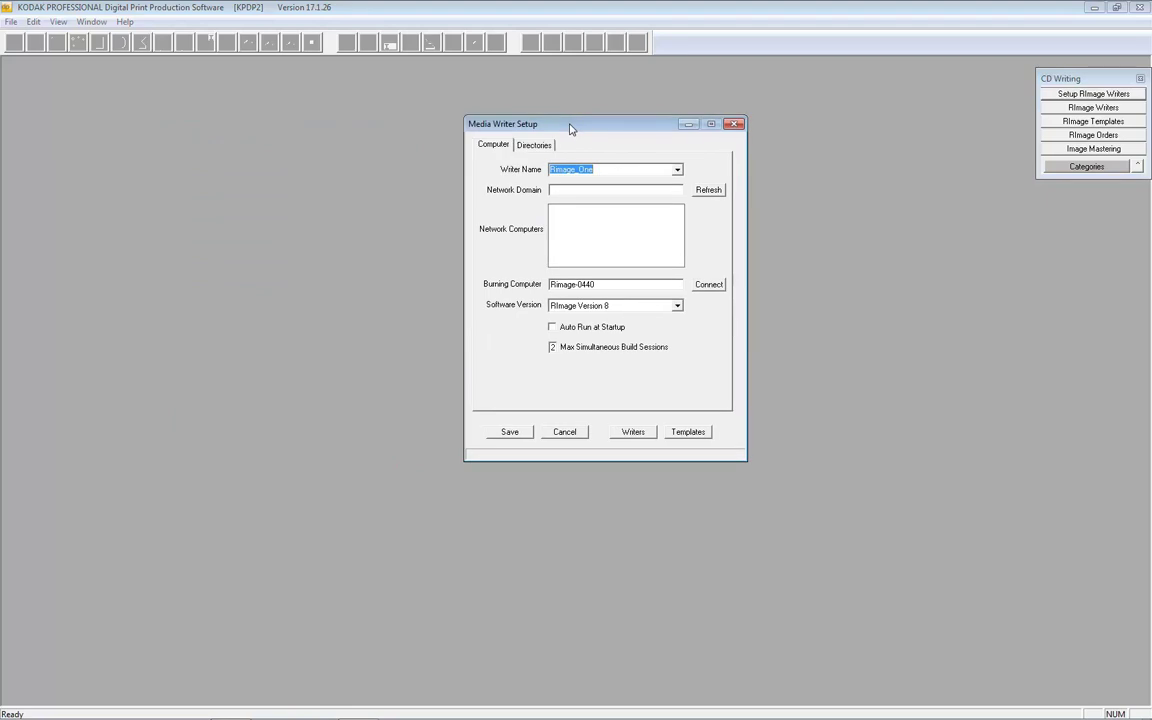
pyautogui.click(678, 170)
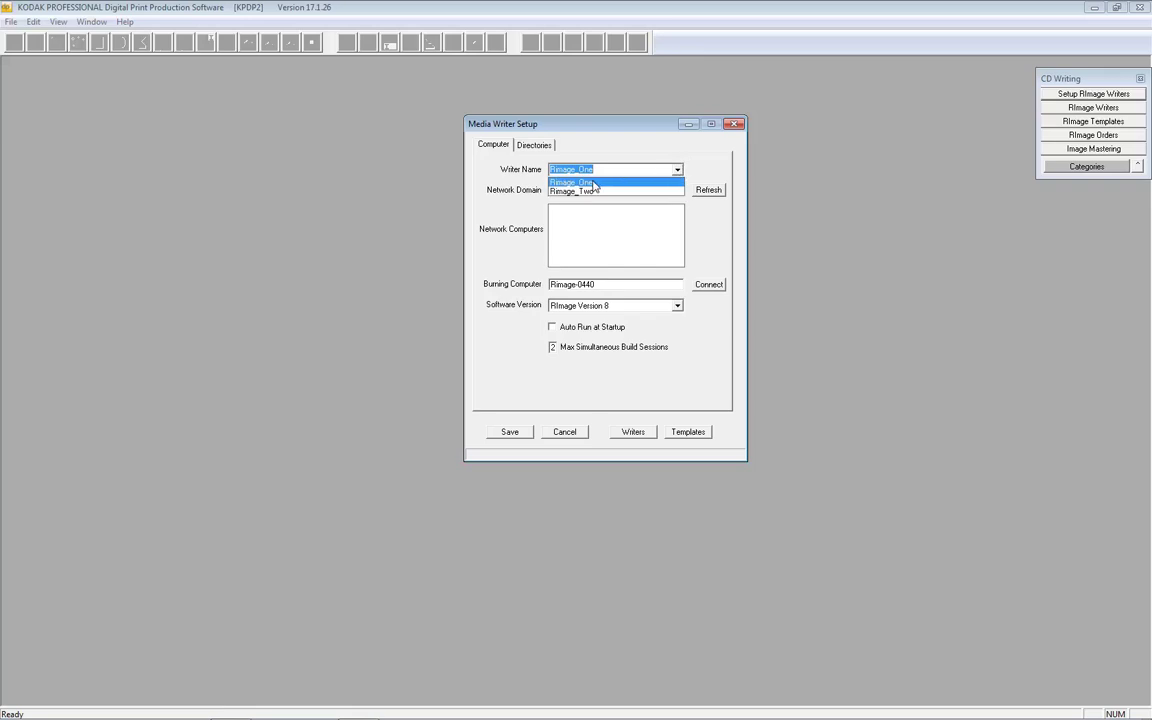
pyautogui.click(590, 183)
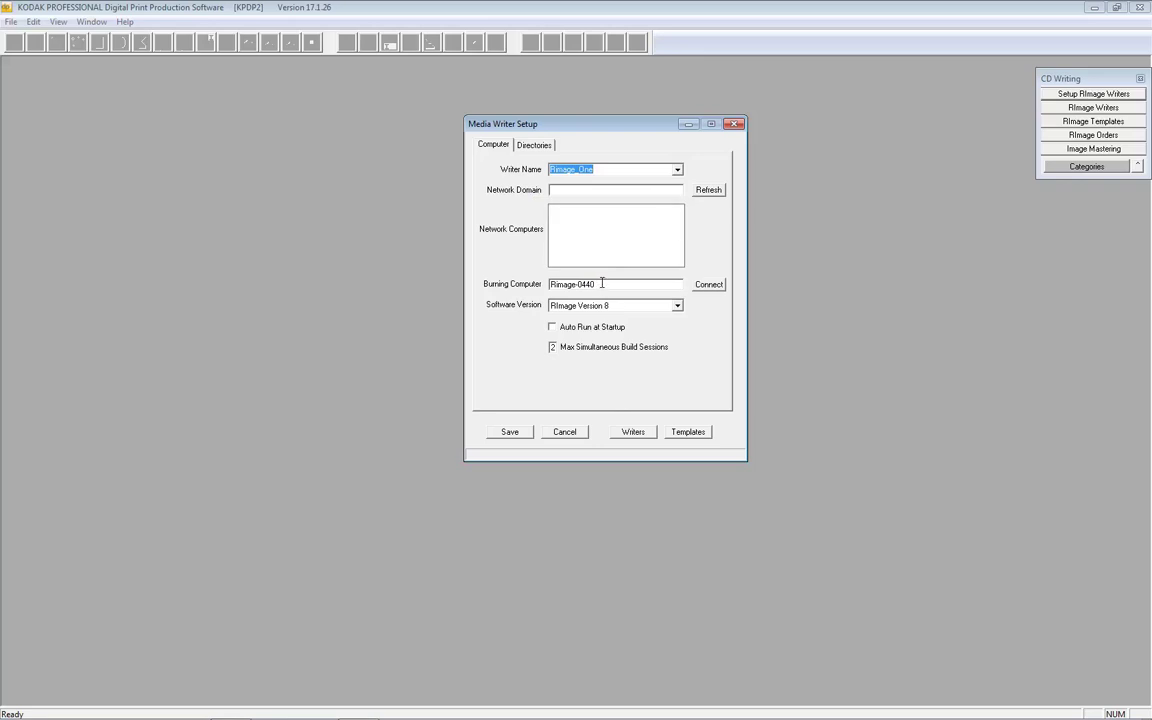
# Check the burning computer's network drive mapping without mapping a drive, and choose RImage Version 8 as the software version.
pyautogui.click(710, 285)
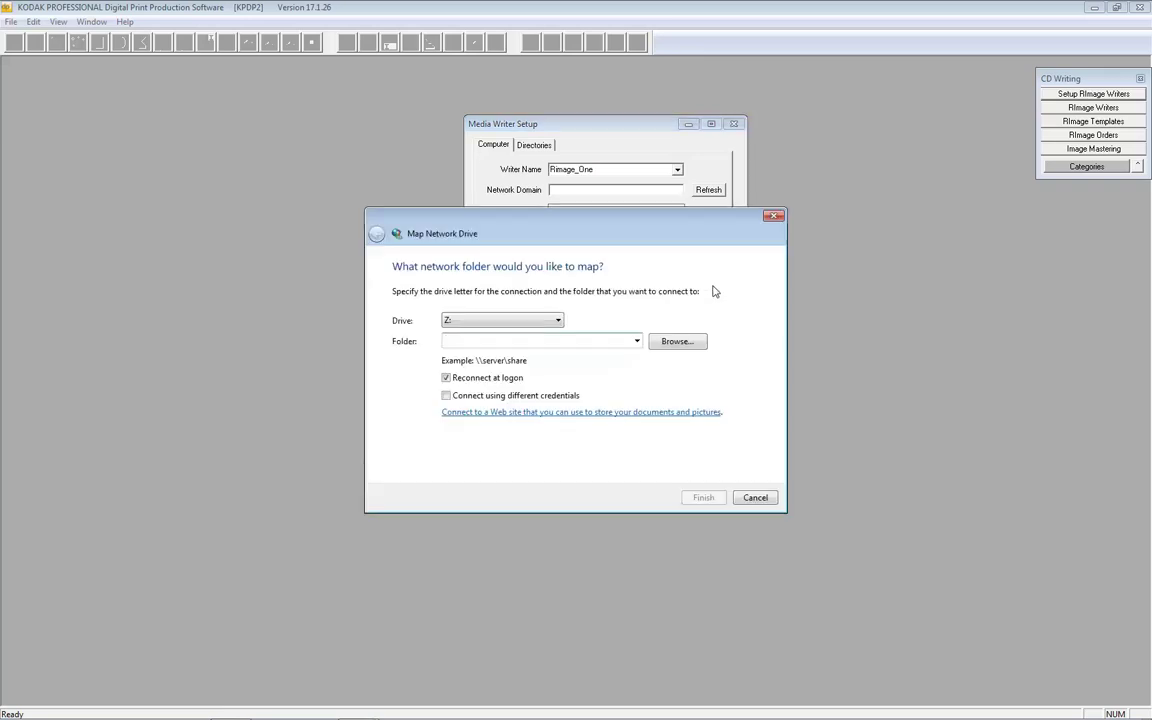
pyautogui.click(756, 498)
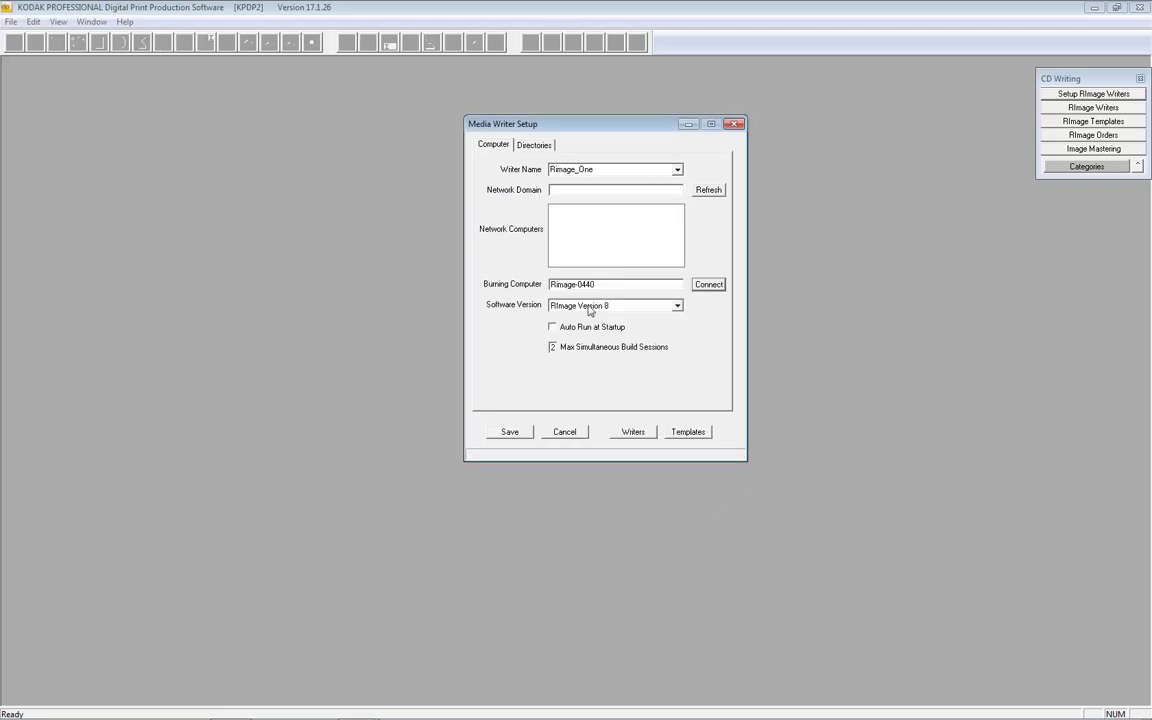
pyautogui.click(677, 307)
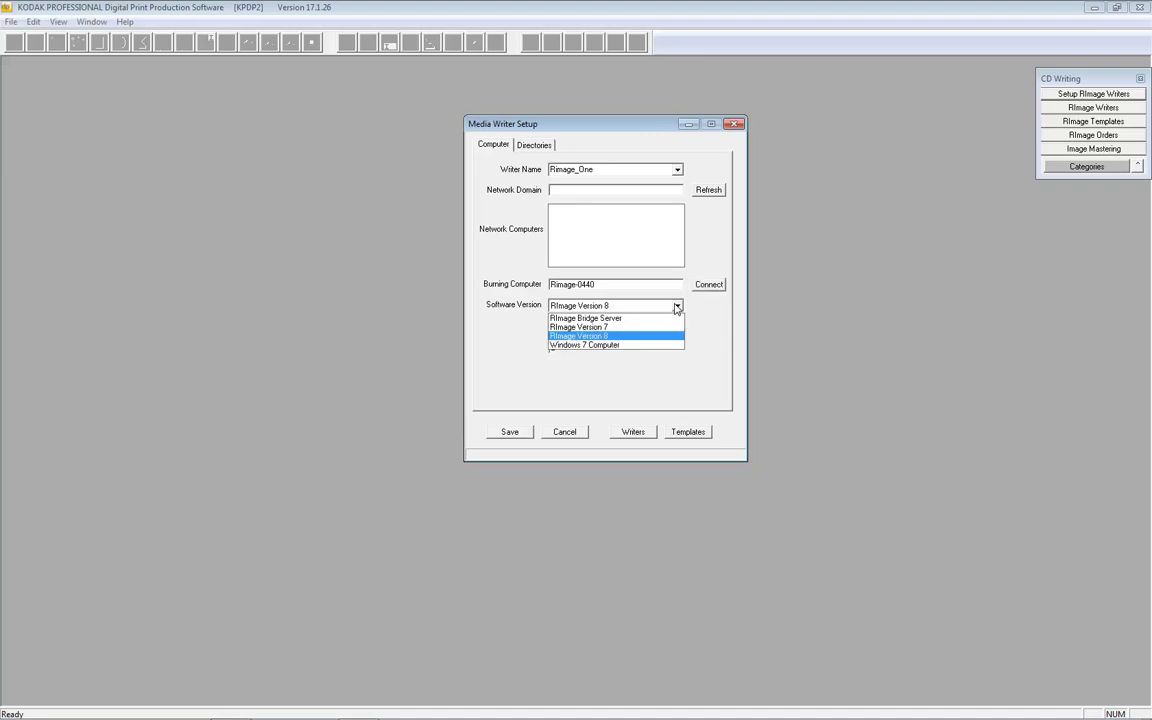
pyautogui.click(582, 337)
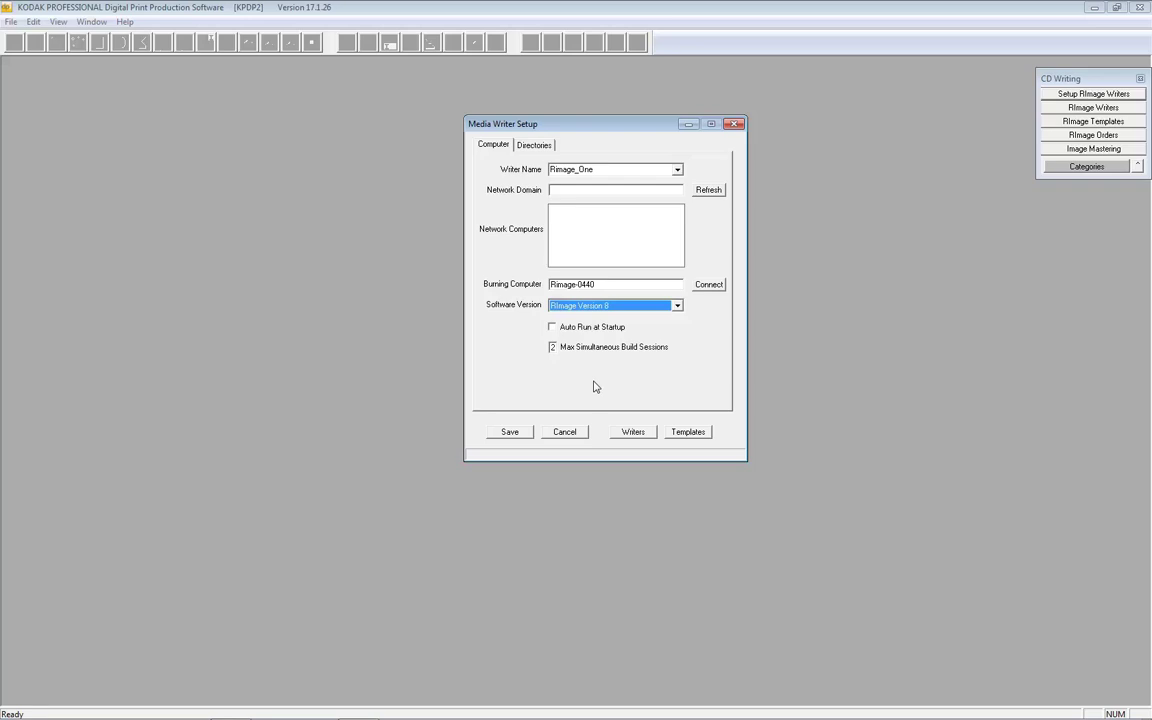
# Review the directory settings for constructing CD/DVD orders and close the media writer setup.
pyautogui.click(534, 145)
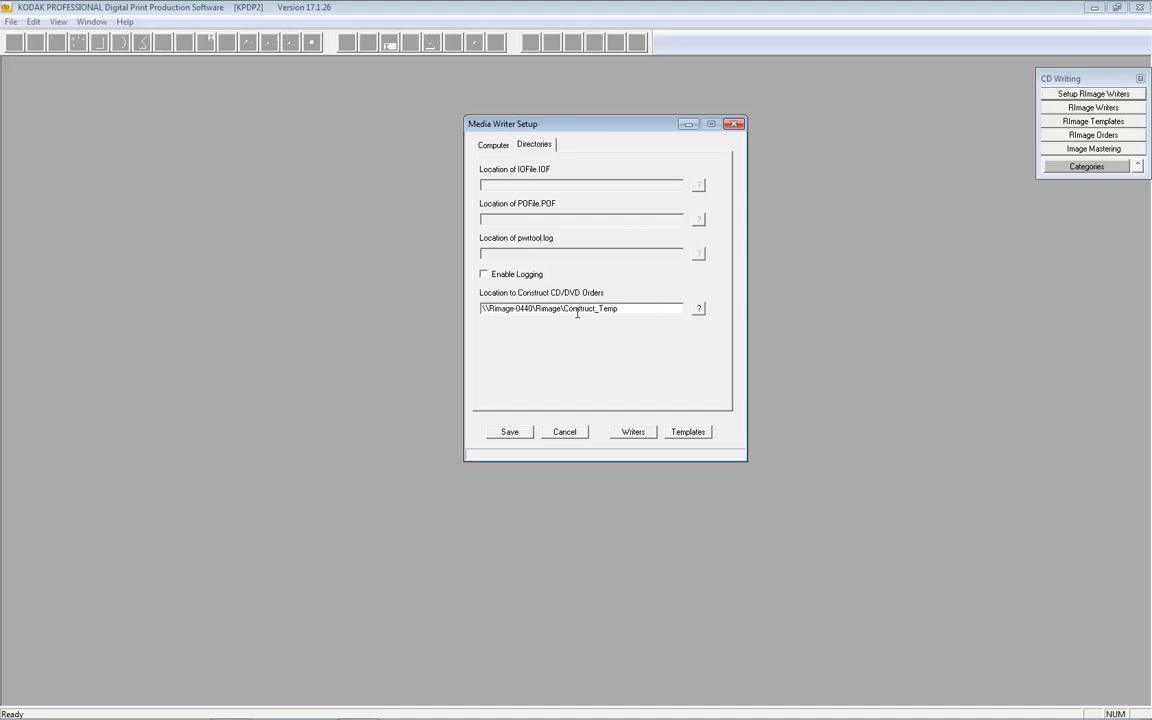
pyautogui.click(484, 145)
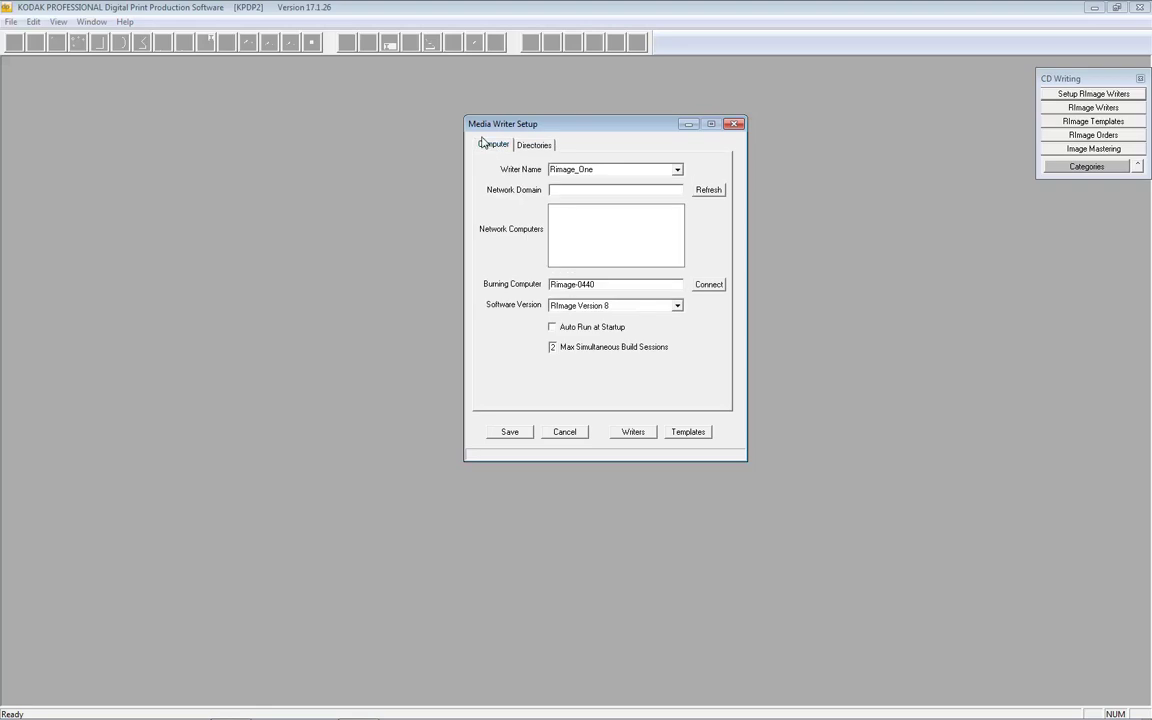
pyautogui.click(735, 124)
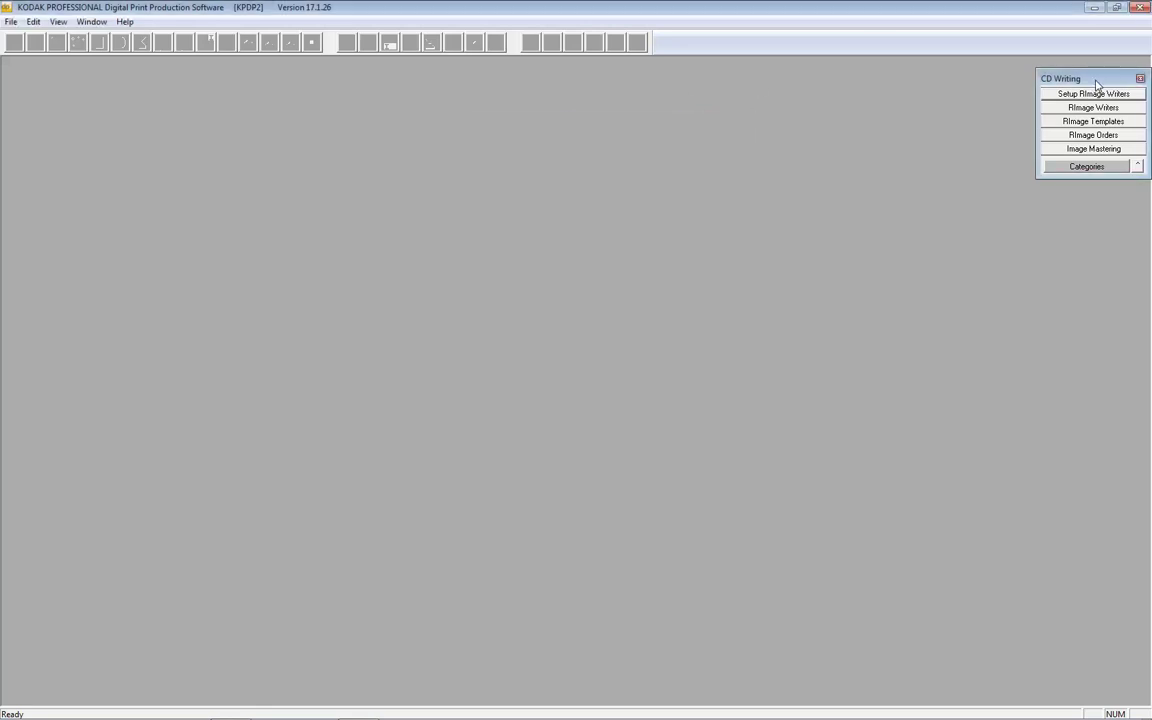
# Review the list of CD/DVD media writers and the RImage templates.
pyautogui.click(1105, 108)
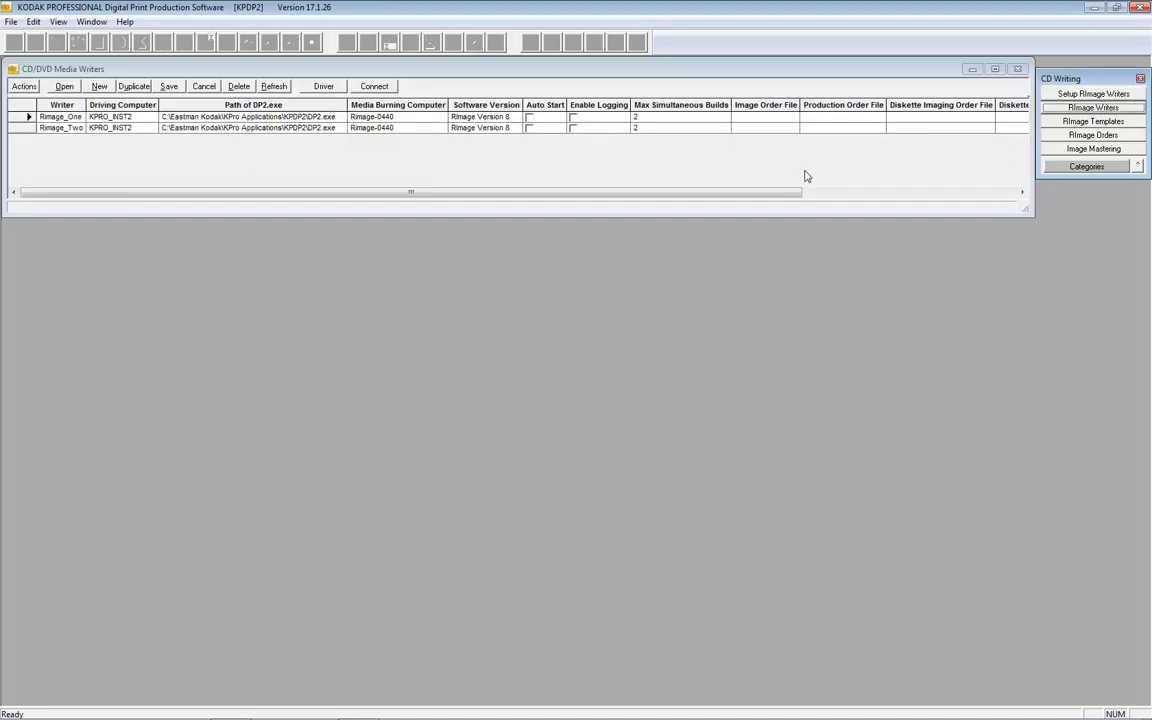
pyautogui.click(1018, 69)
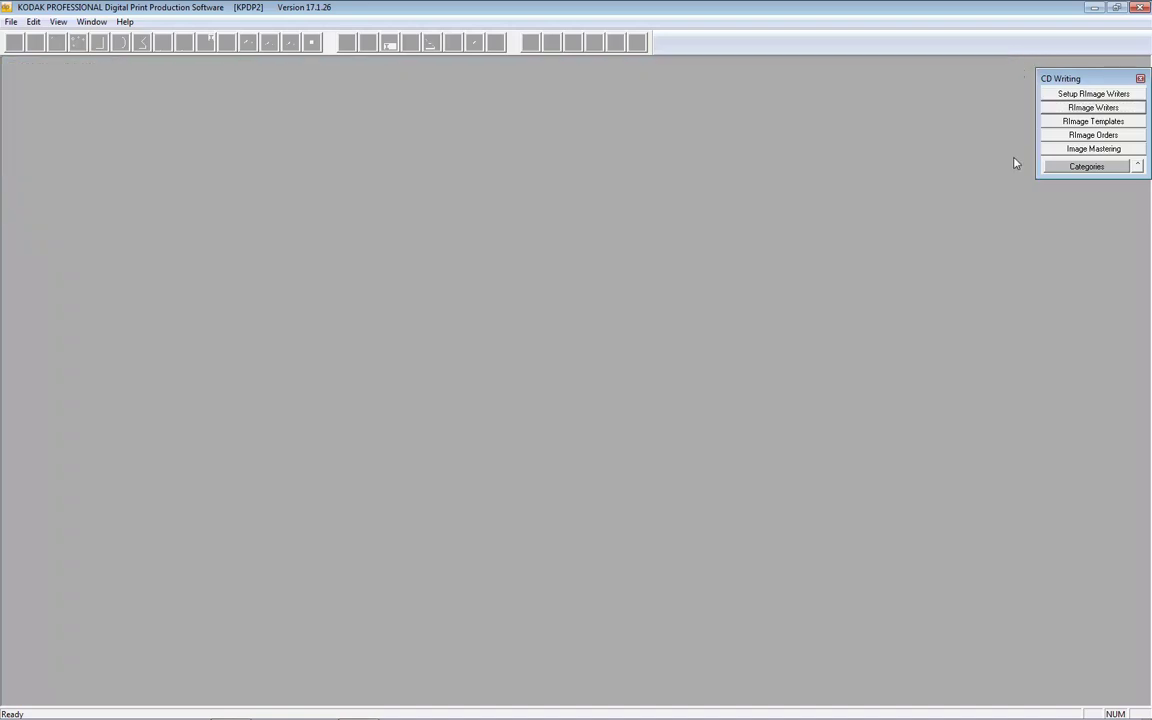
pyautogui.click(1120, 122)
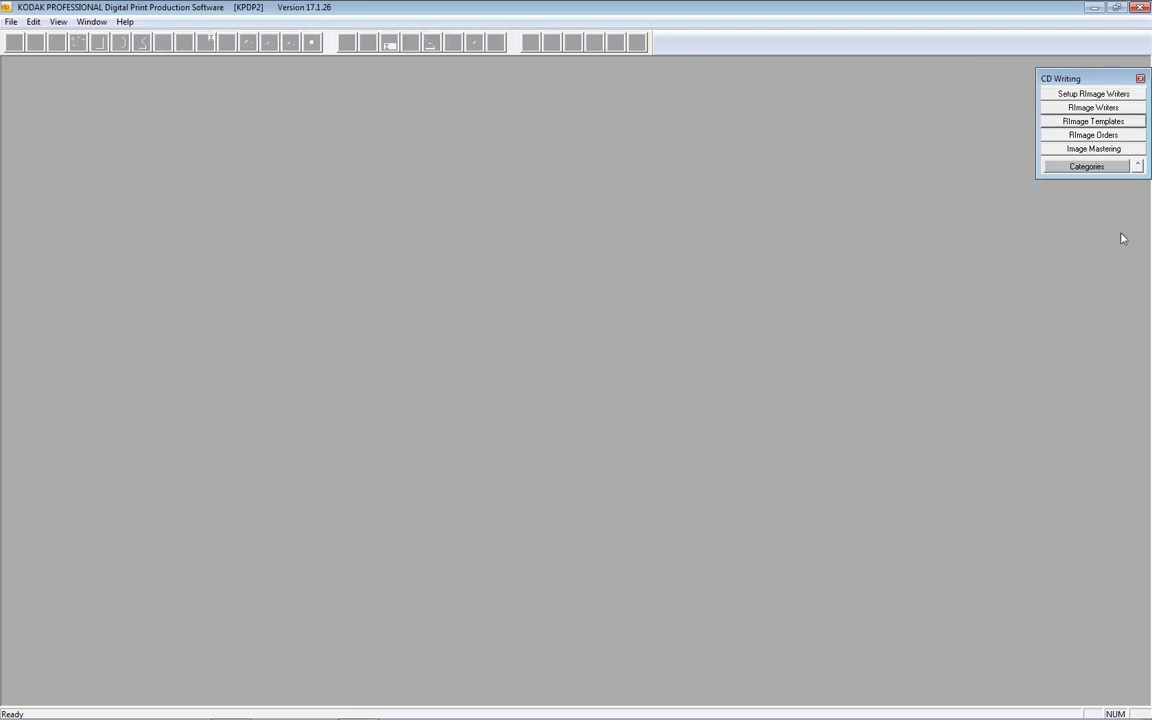
# Review the RImage orders list and the Image Mastering burn window, closing each one.
pyautogui.click(1124, 137)
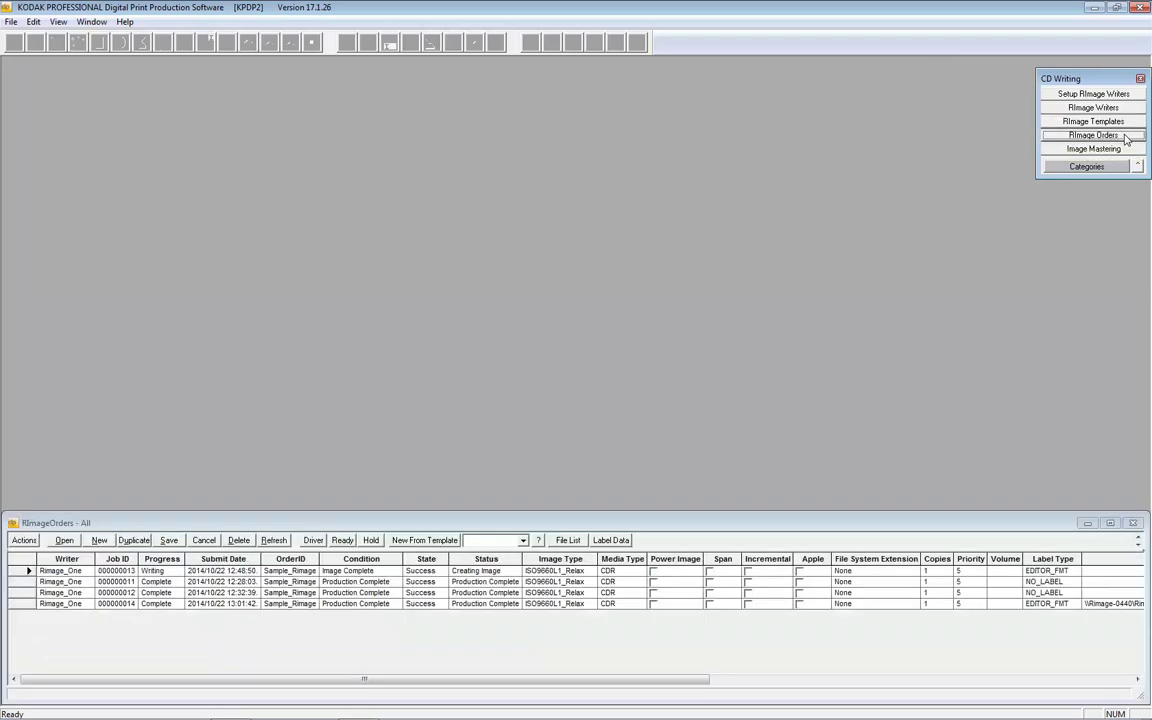
pyautogui.moveTo(648, 531); pyautogui.dragTo(659, 204)
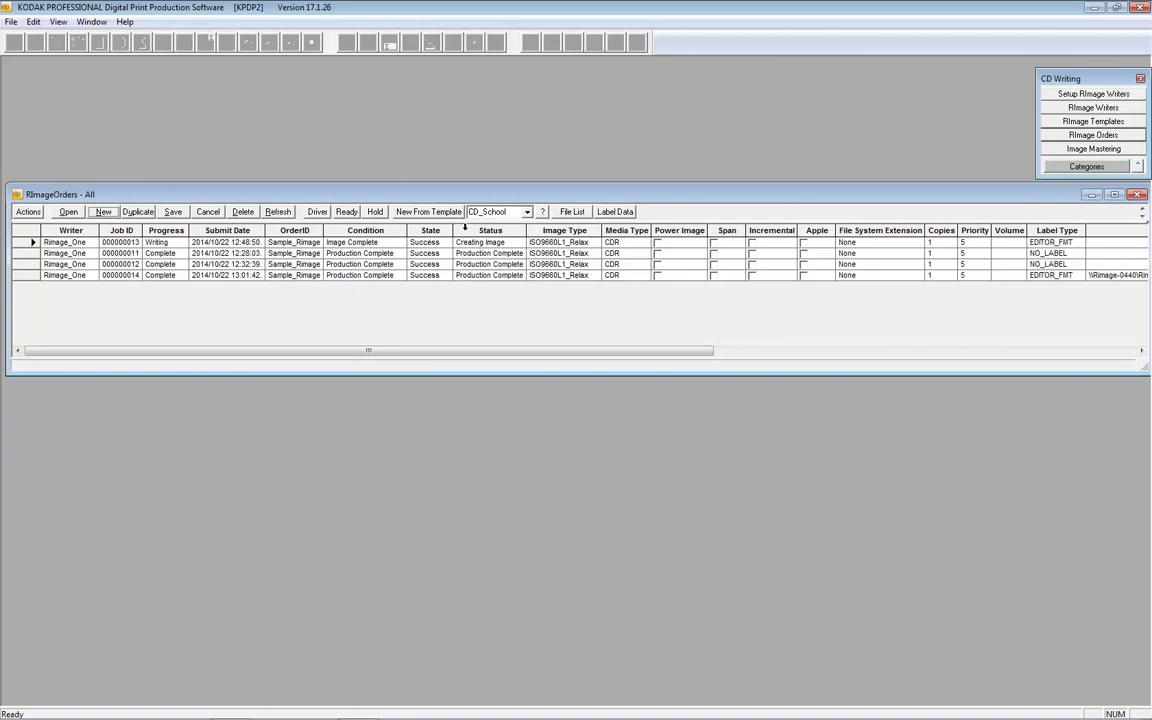
pyautogui.click(1137, 195)
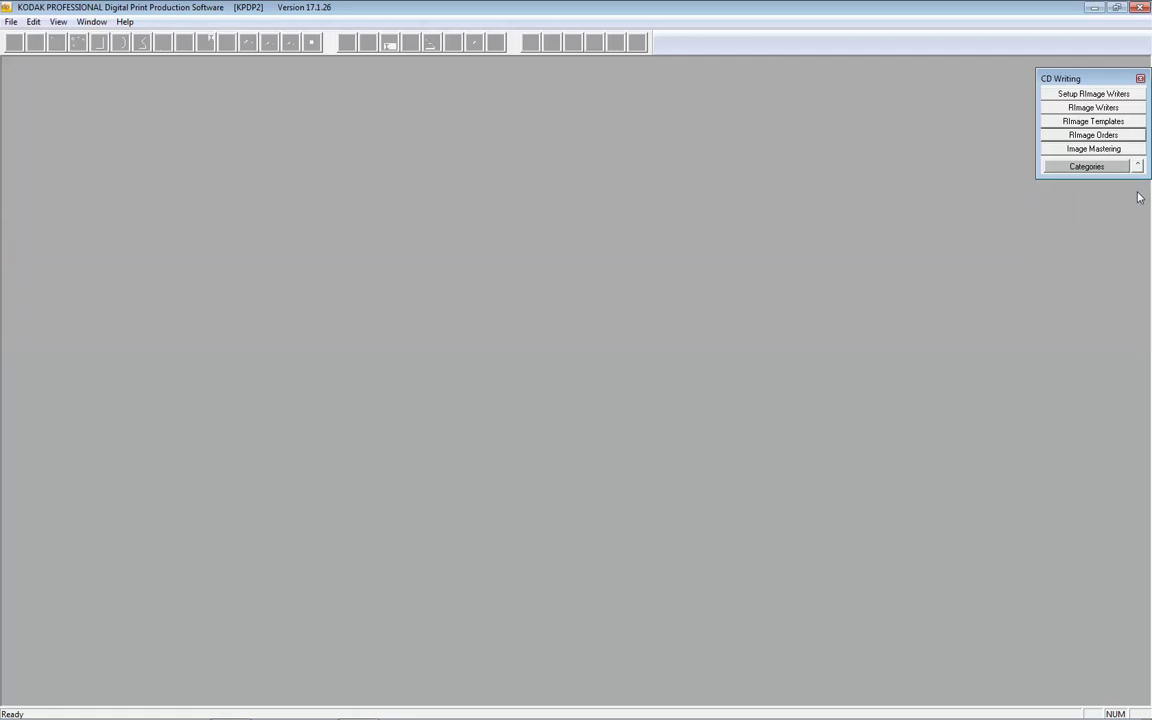
pyautogui.click(1100, 149)
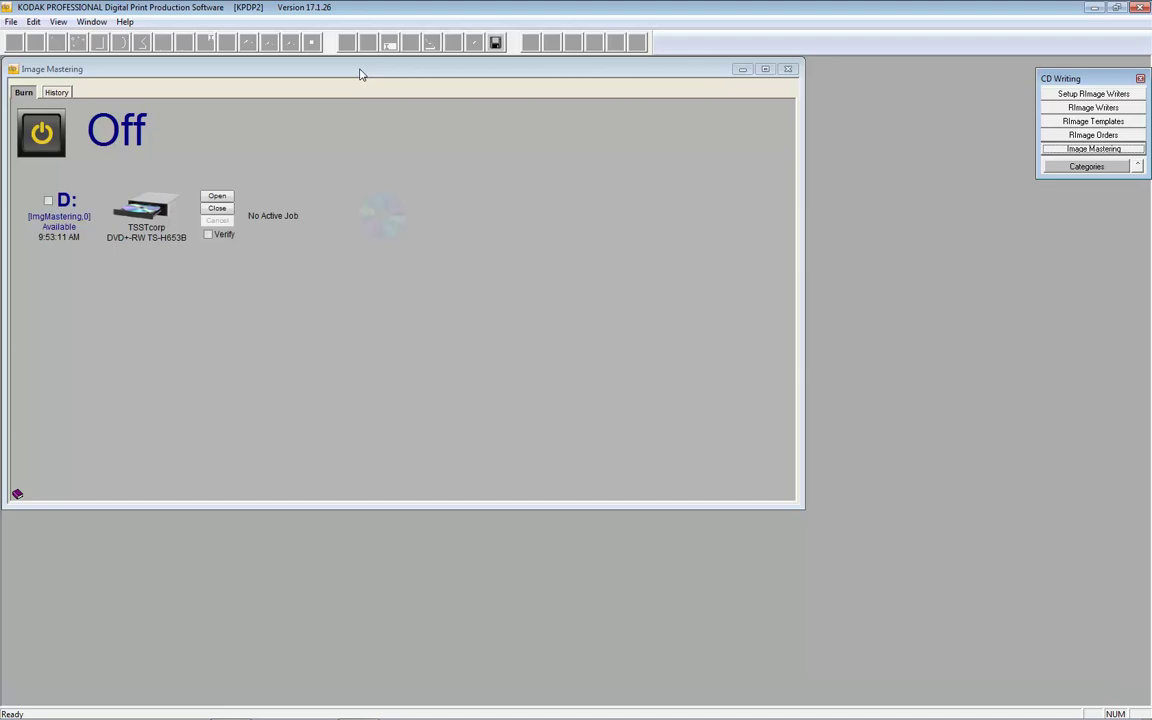
pyautogui.click(789, 70)
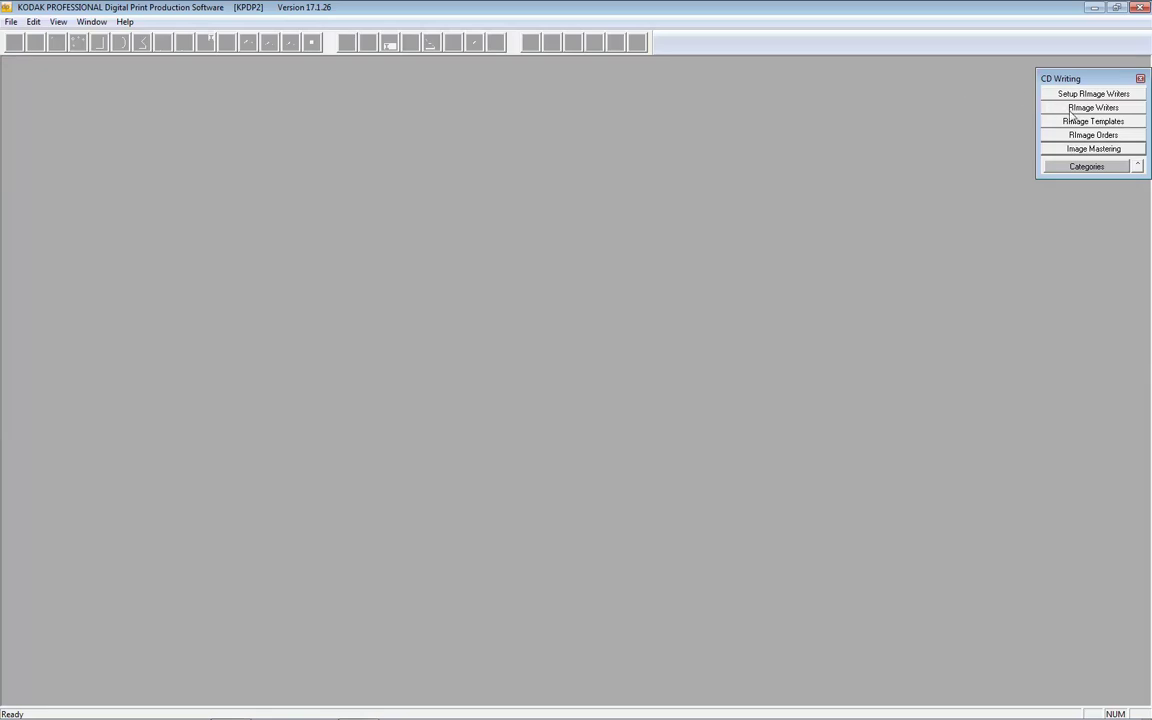
# Switch to the Order Entry category and select the order Sample_Rimage.
pyautogui.click(1106, 167)
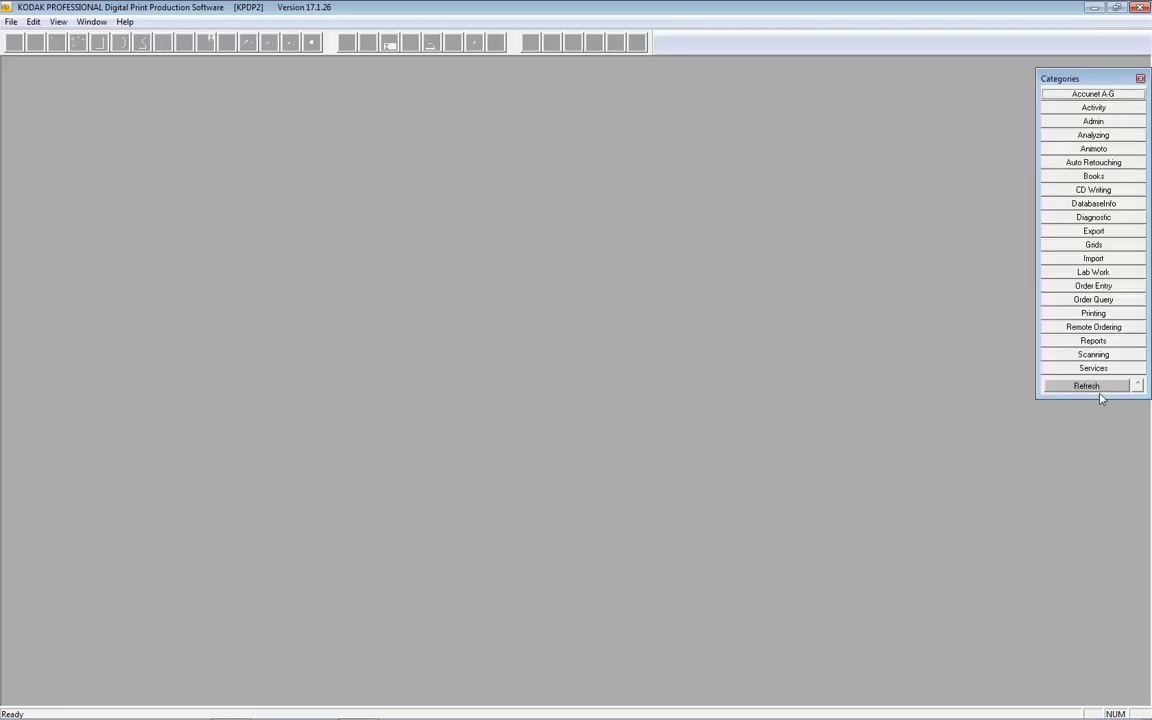
pyautogui.click(1100, 286)
pyautogui.click(1113, 94)
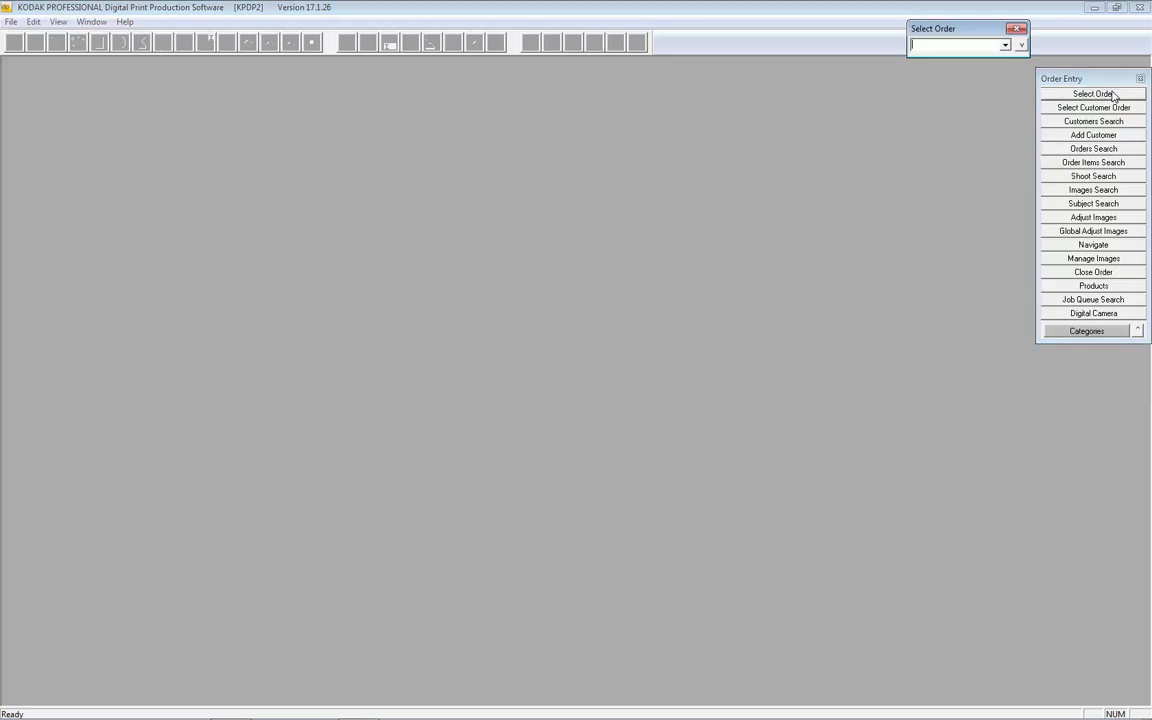
pyautogui.write('S')
pyautogui.click(1005, 45)
pyautogui.click(970, 45)
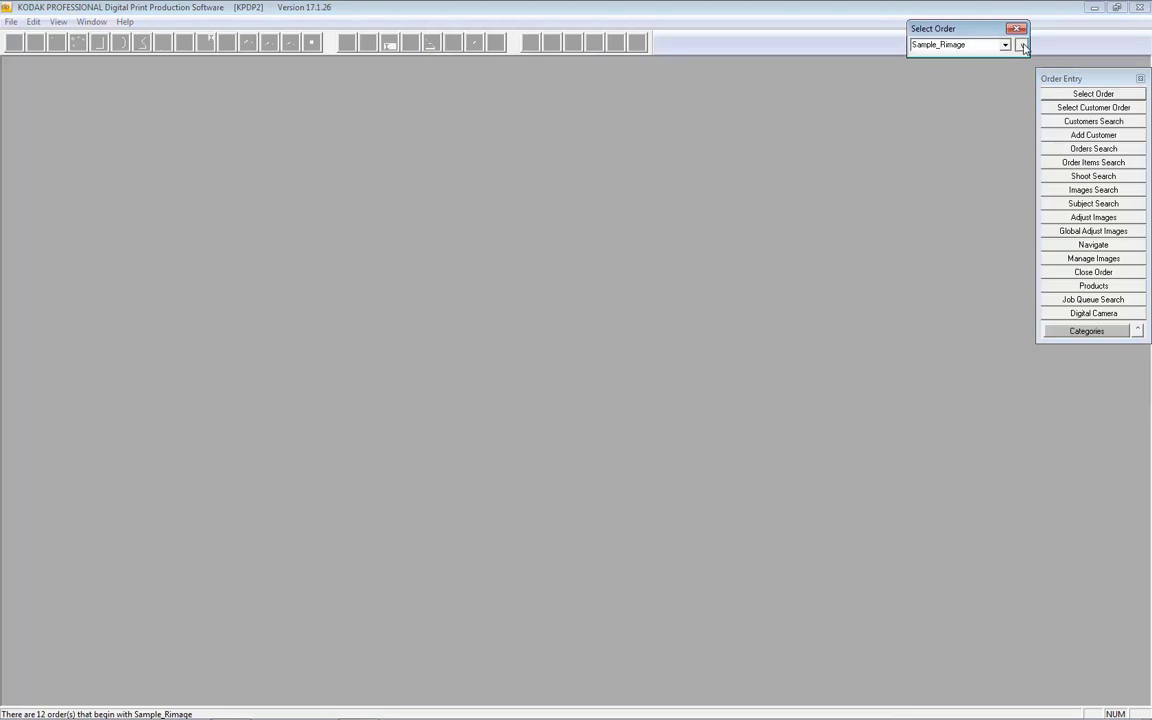
# Open Export Images for the Sample_Rimage order and add the order's images to the export list.
pyautogui.click(1021, 45)
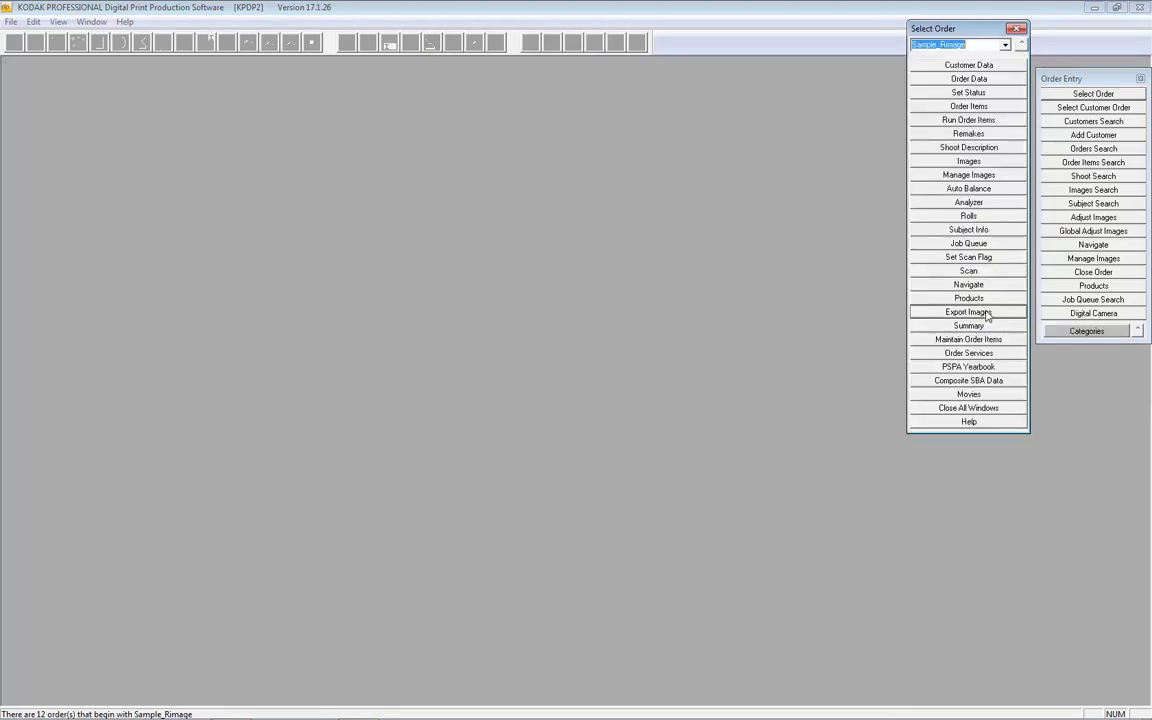
pyautogui.click(988, 314)
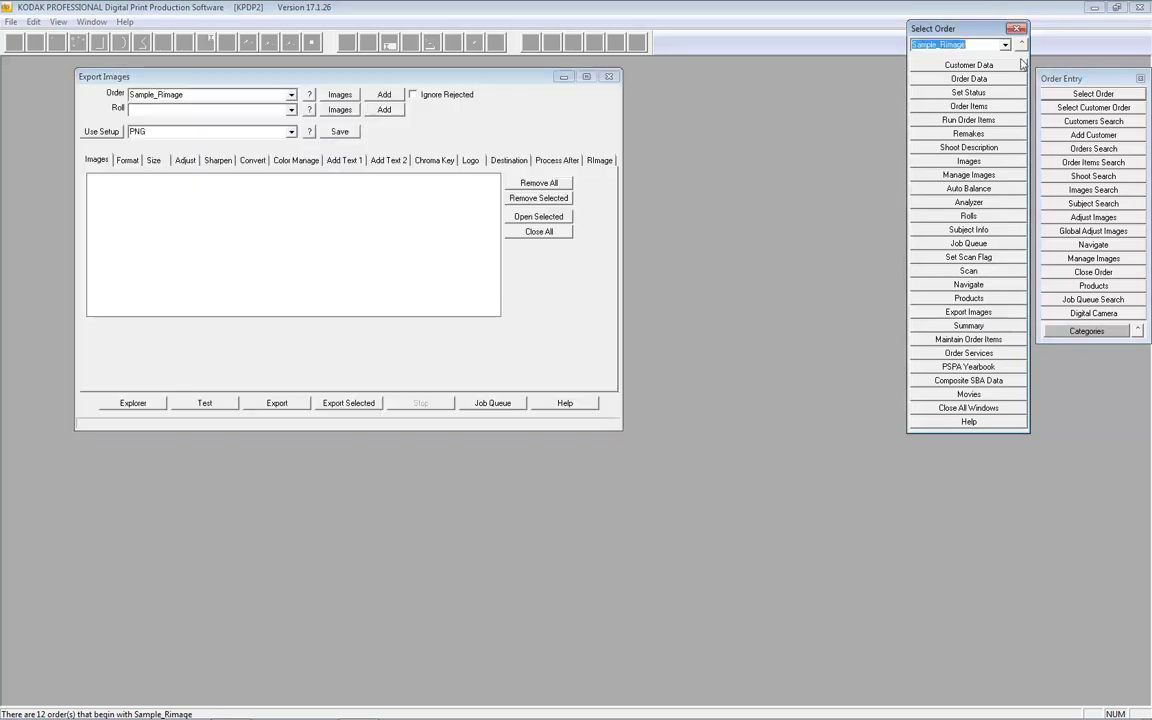
pyautogui.click(1021, 45)
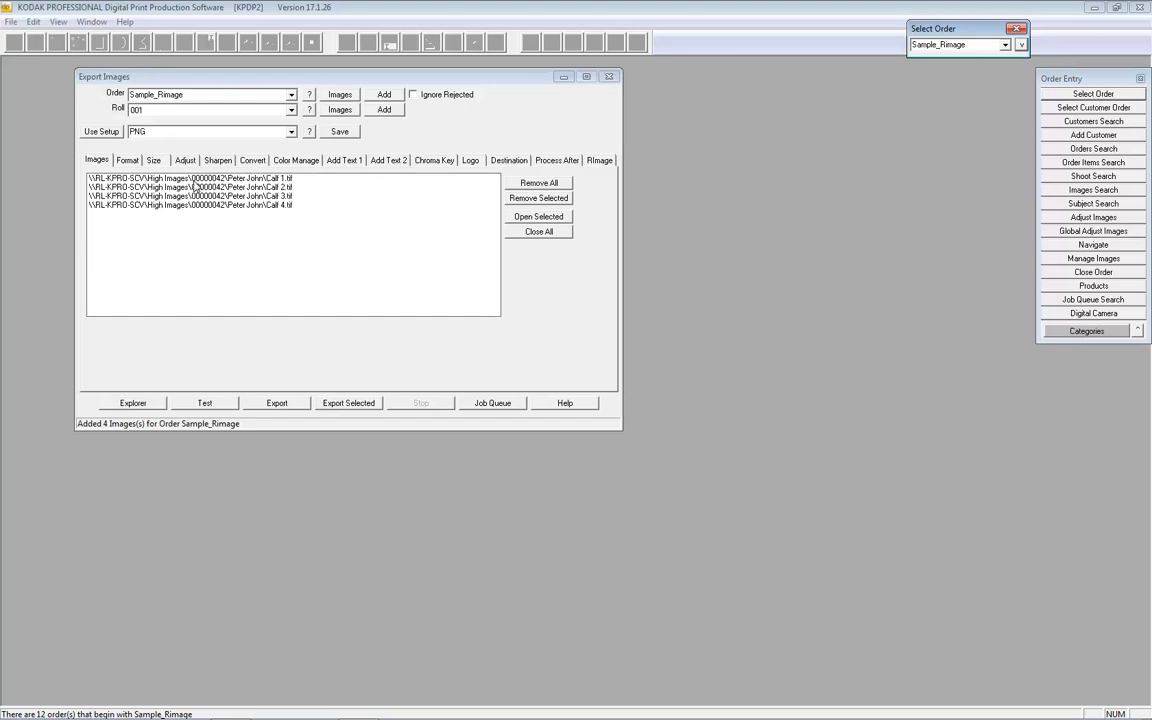
# Load the saved export setup named Rimage for the image export.
pyautogui.click(265, 131)
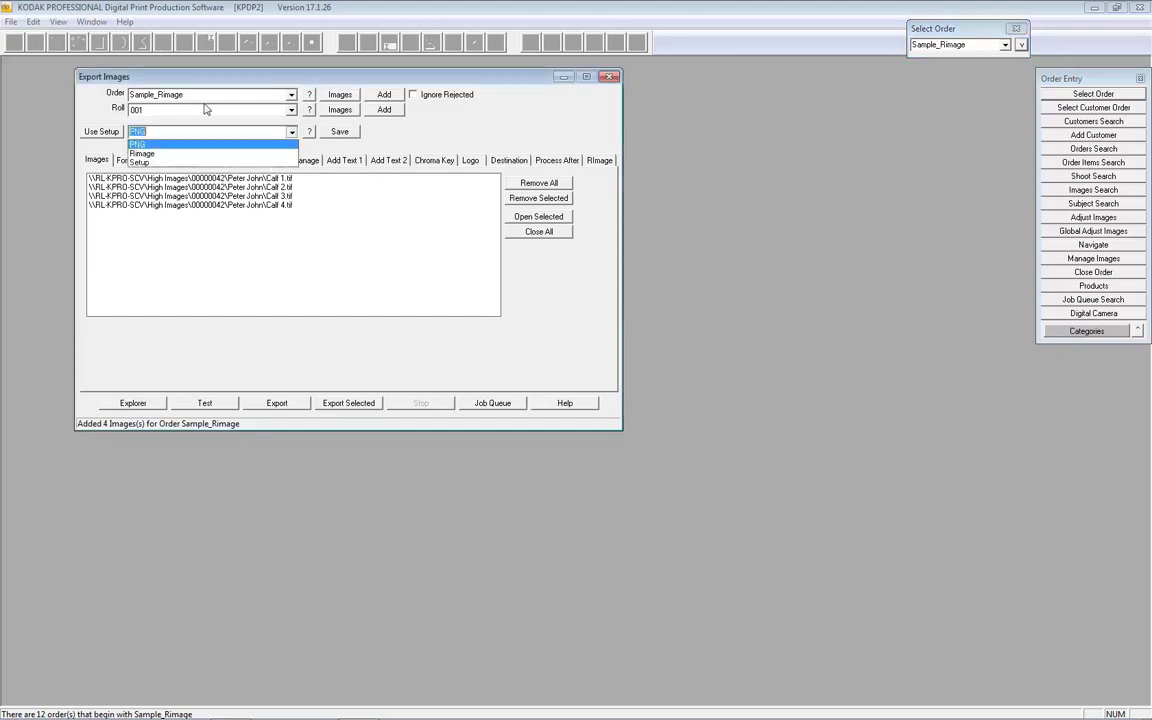
pyautogui.click(140, 153)
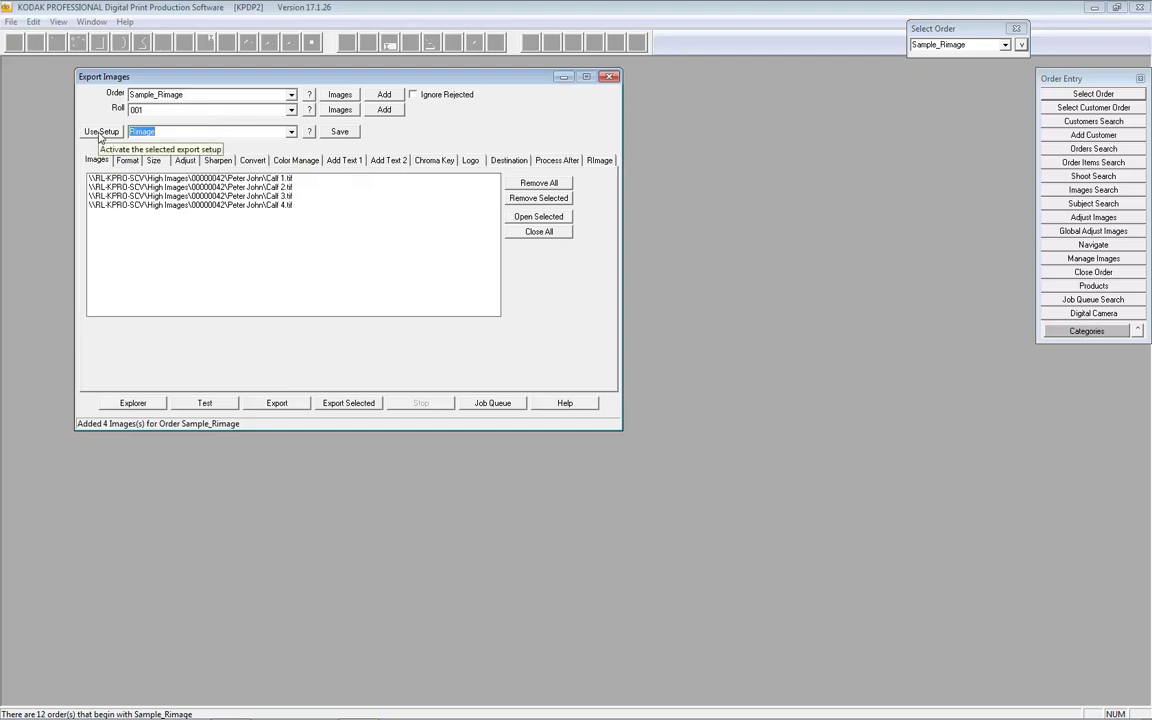
pyautogui.click(100, 134)
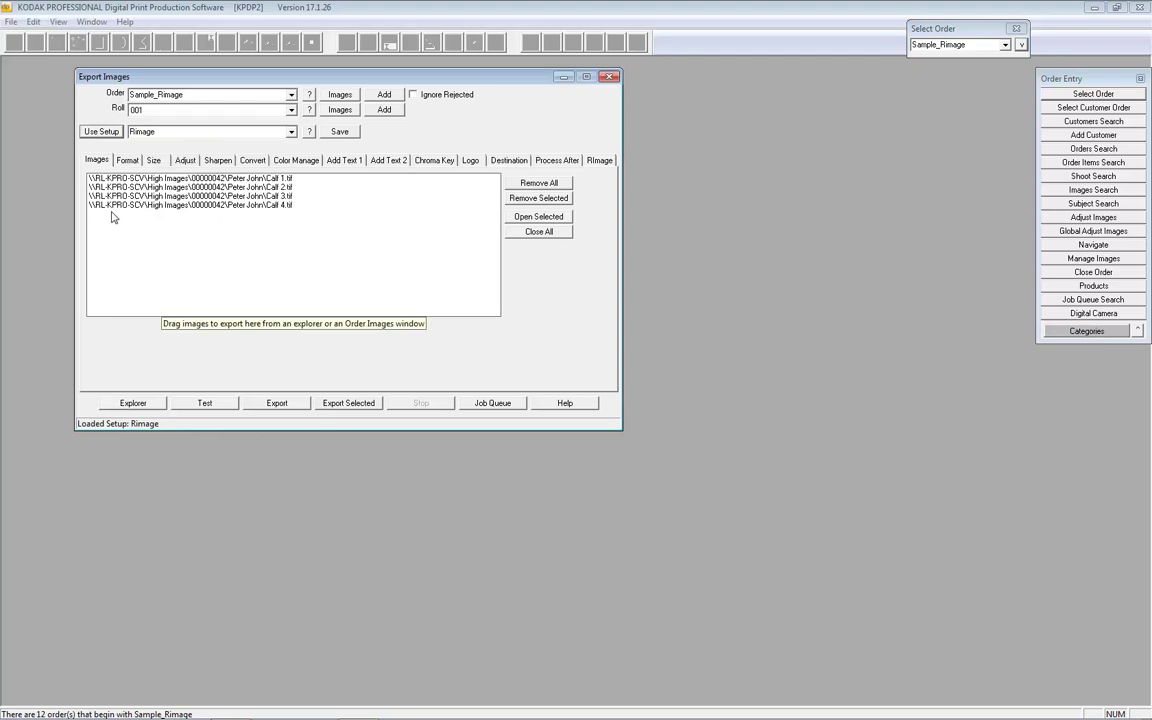
# Review the Rimage export setup's format, size, adjustment, sharpening, color management and destination settings.
pyautogui.click(126, 162)
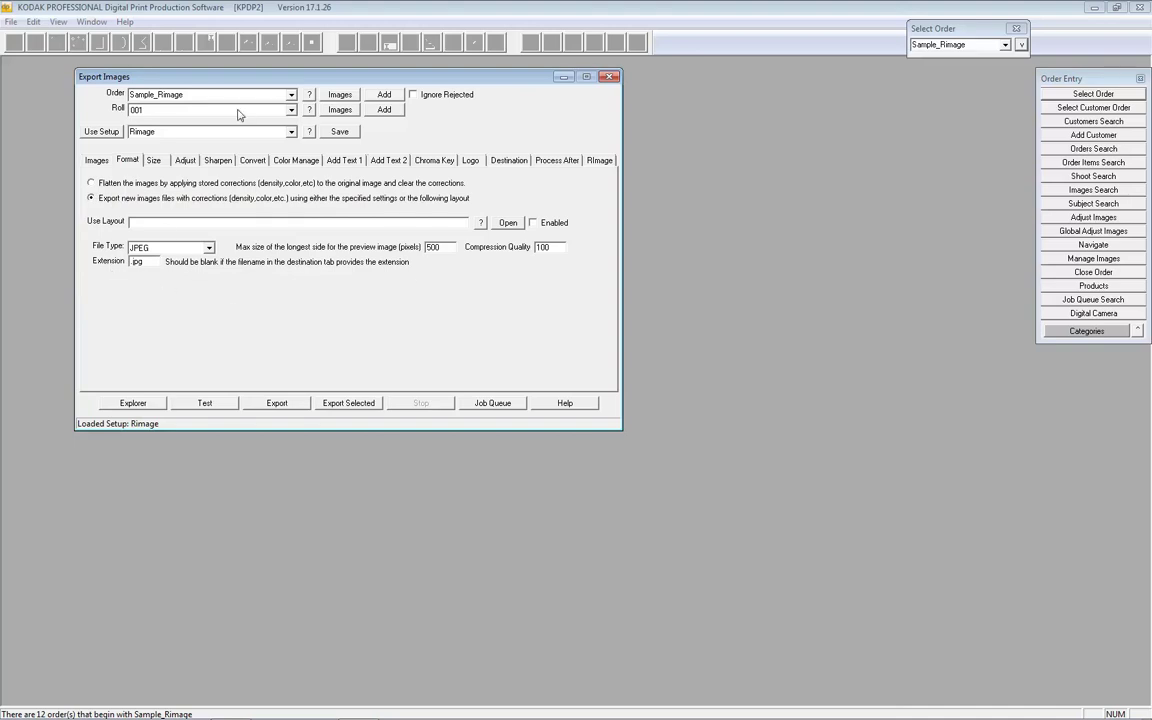
pyautogui.click(151, 160)
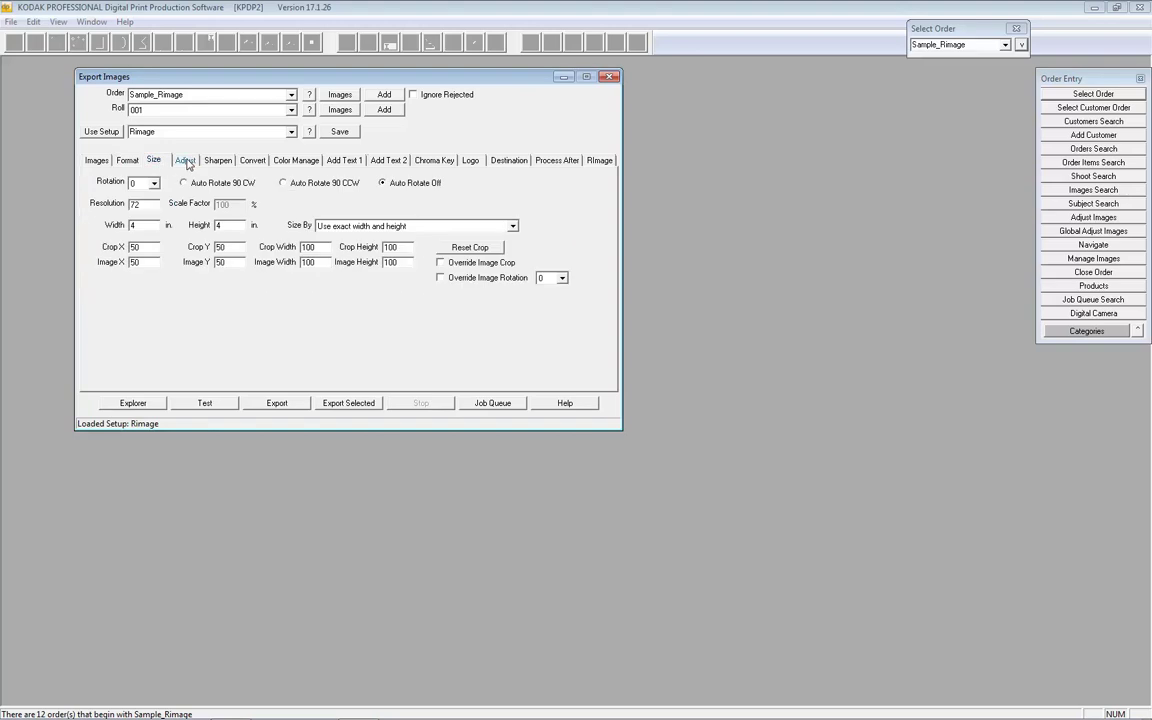
pyautogui.click(186, 161)
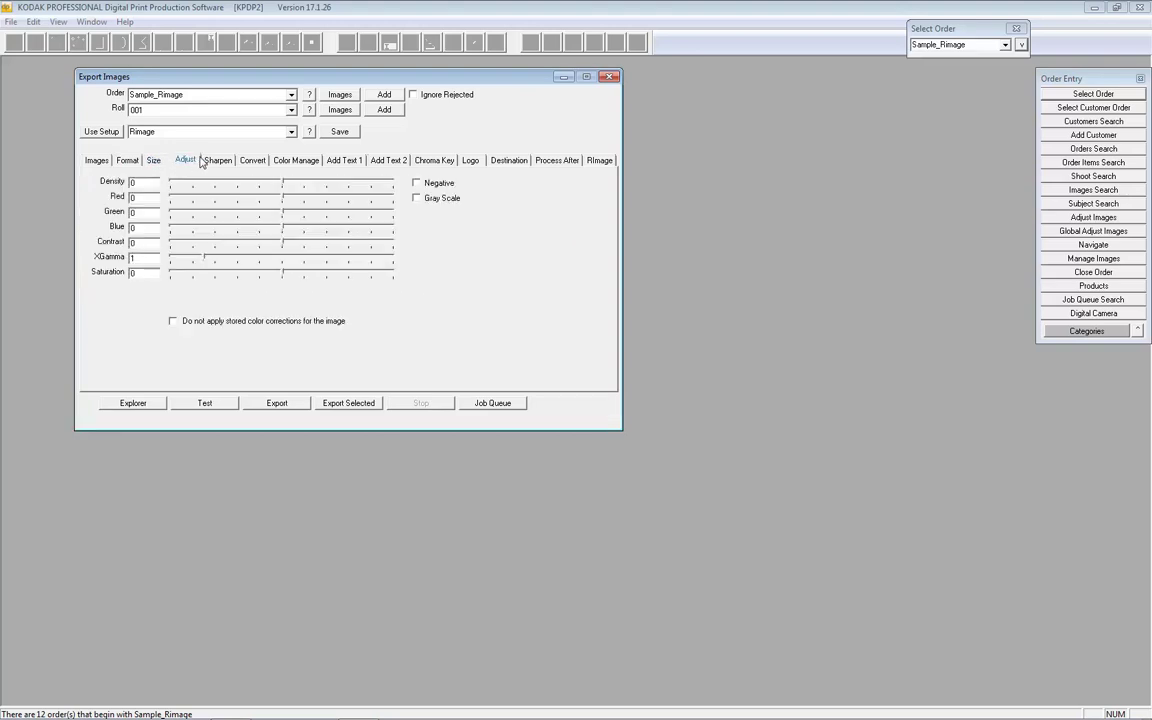
pyautogui.click(226, 161)
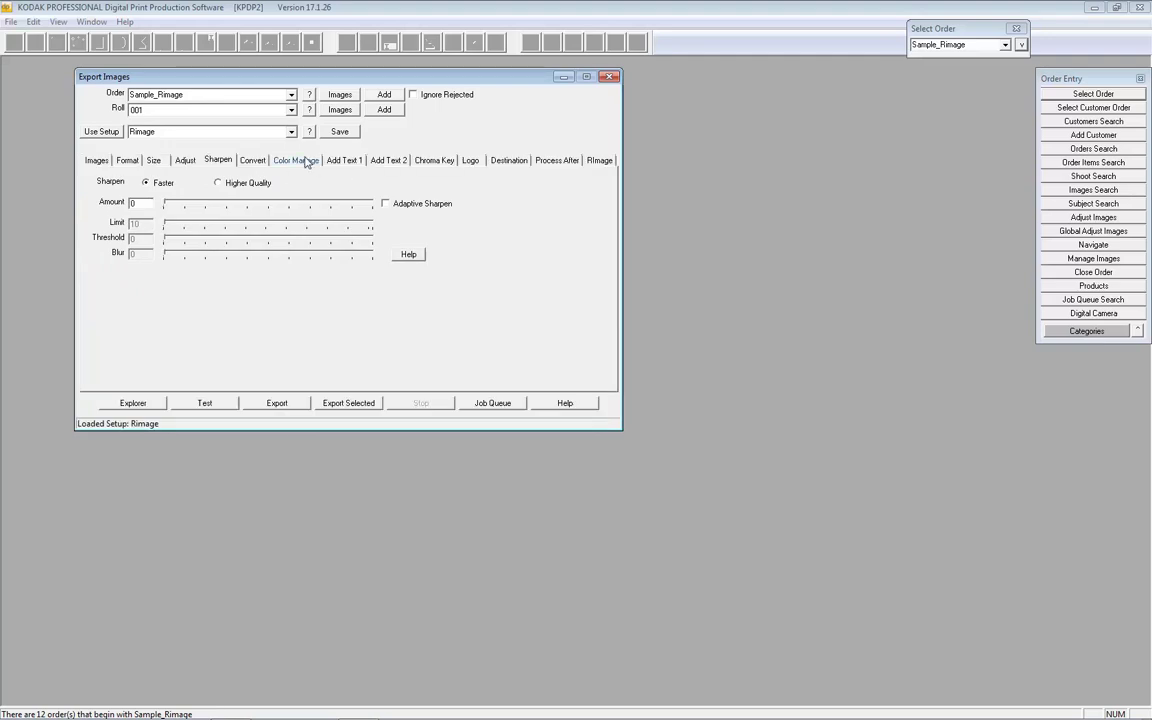
pyautogui.click(290, 160)
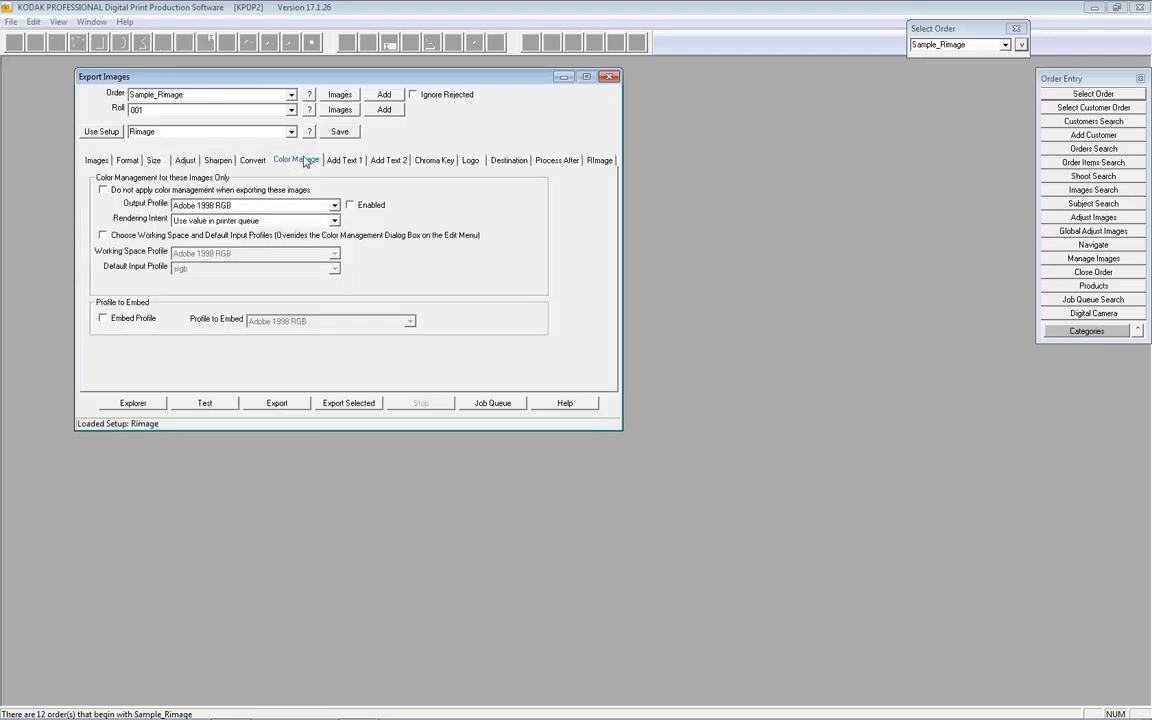
pyautogui.click(508, 163)
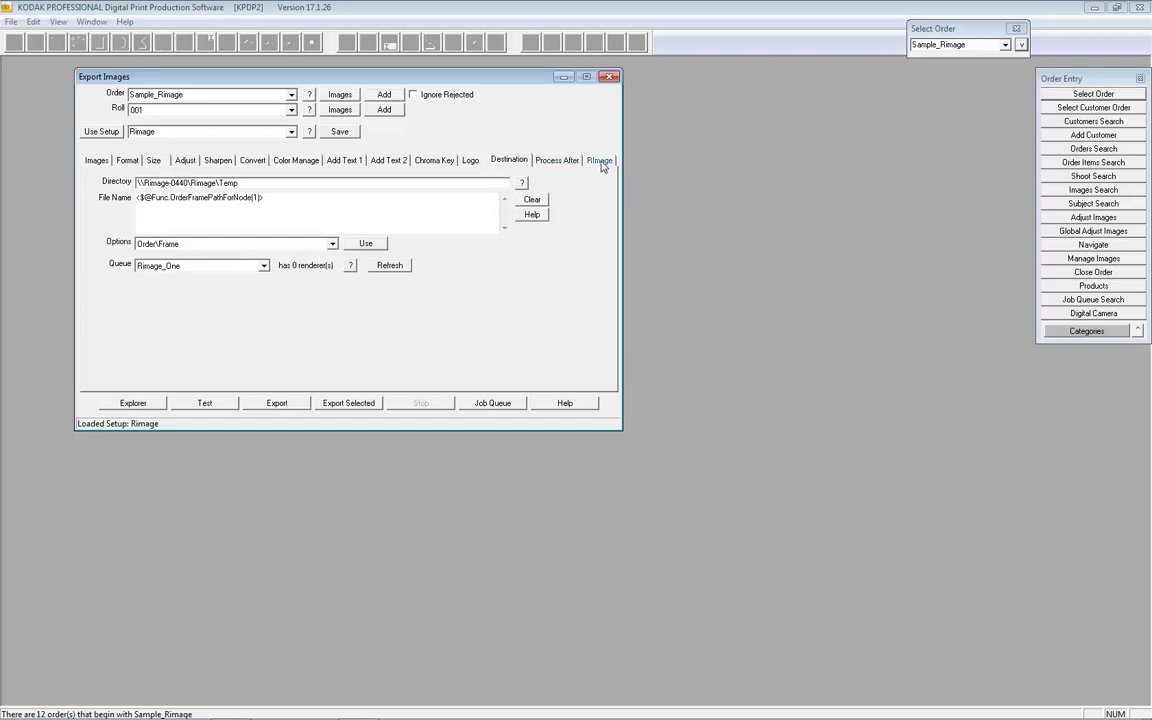
# Examine the setup's RImage writer, template and output media path, and choose Order\Frame from the path options.
pyautogui.click(600, 161)
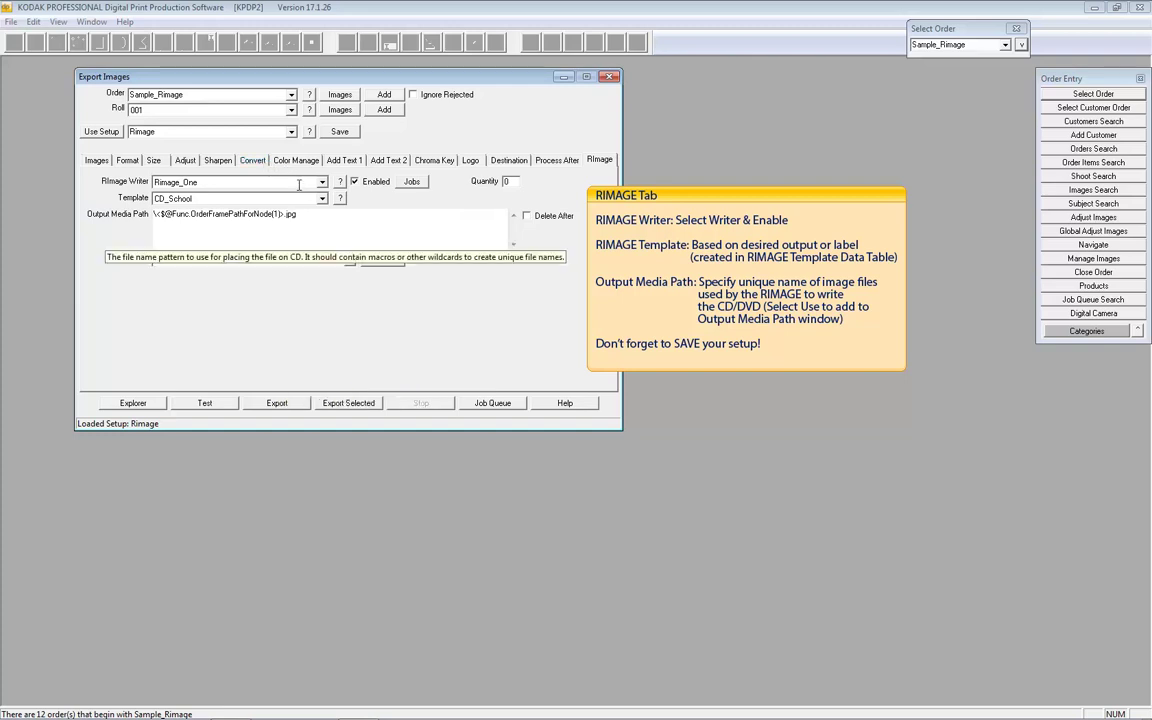
pyautogui.moveTo(305, 214); pyautogui.dragTo(160, 216)
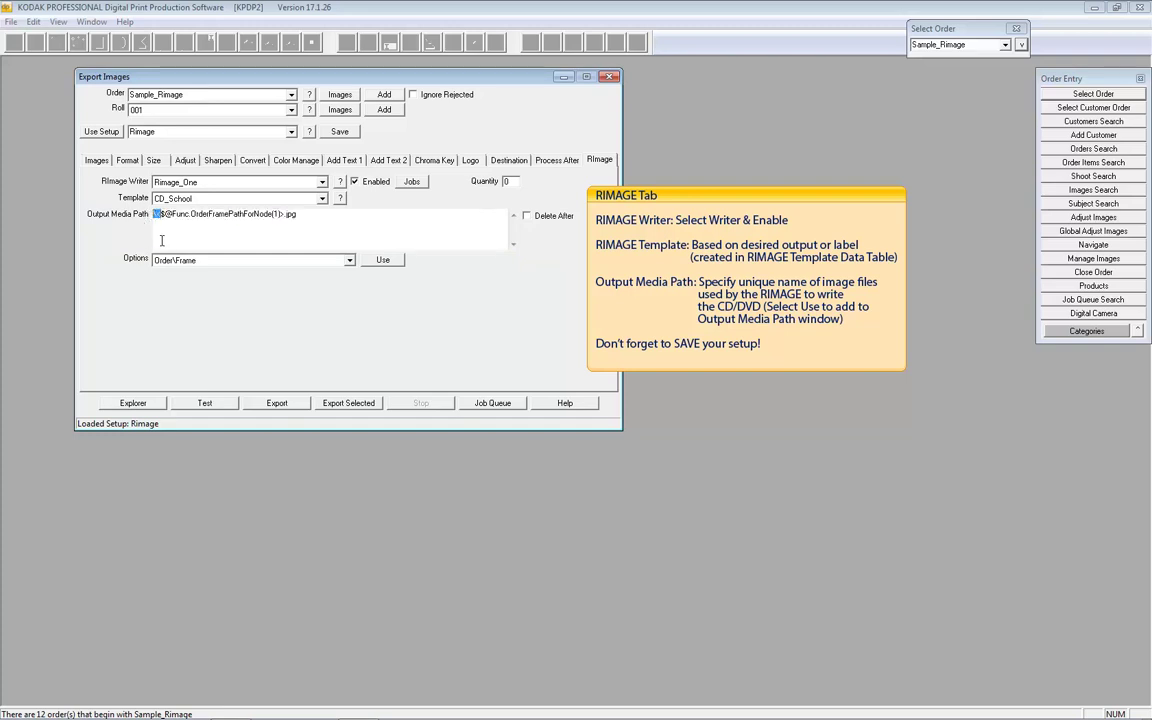
pyautogui.click(298, 214)
pyautogui.doubleClick(292, 214)
pyautogui.click(304, 214)
pyautogui.click(349, 260)
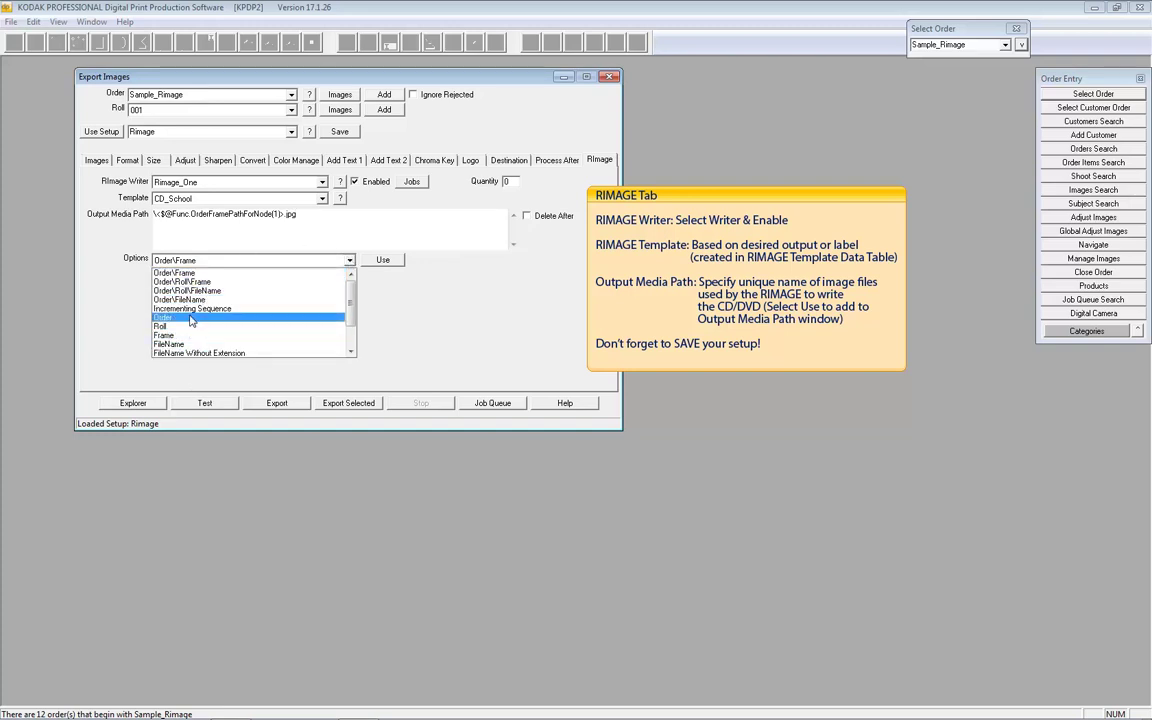
pyautogui.click(184, 274)
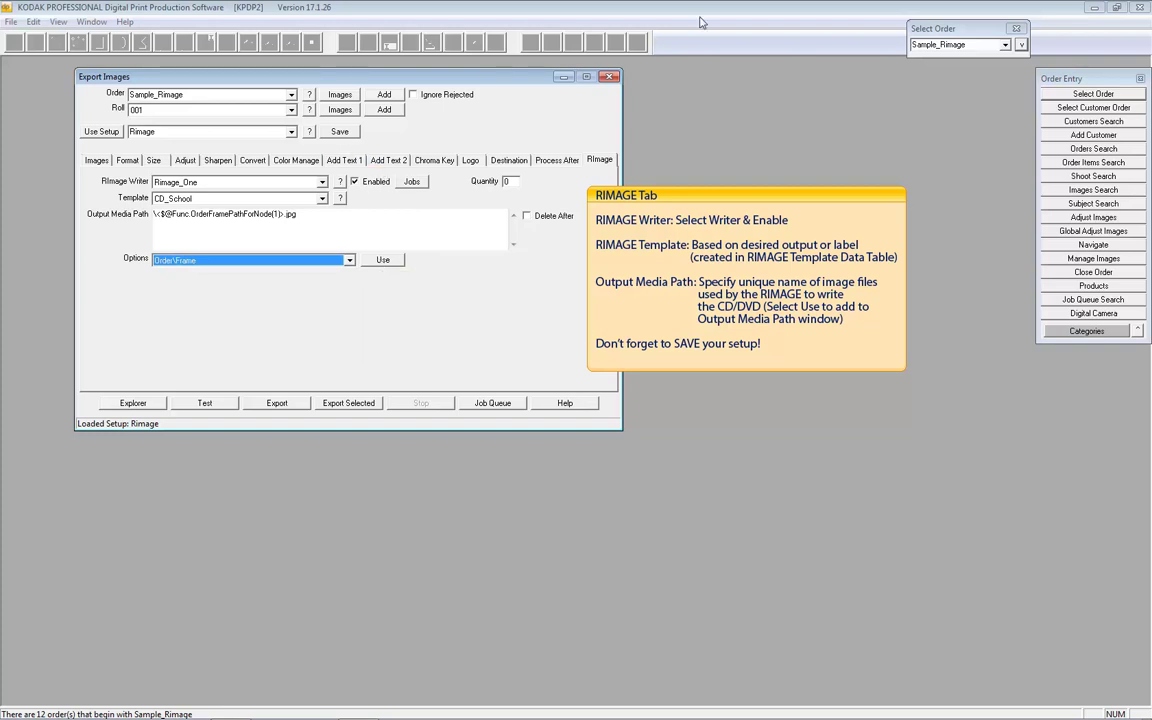
# Switch from the Order Entry category to the Printing category.
pyautogui.click(1096, 332)
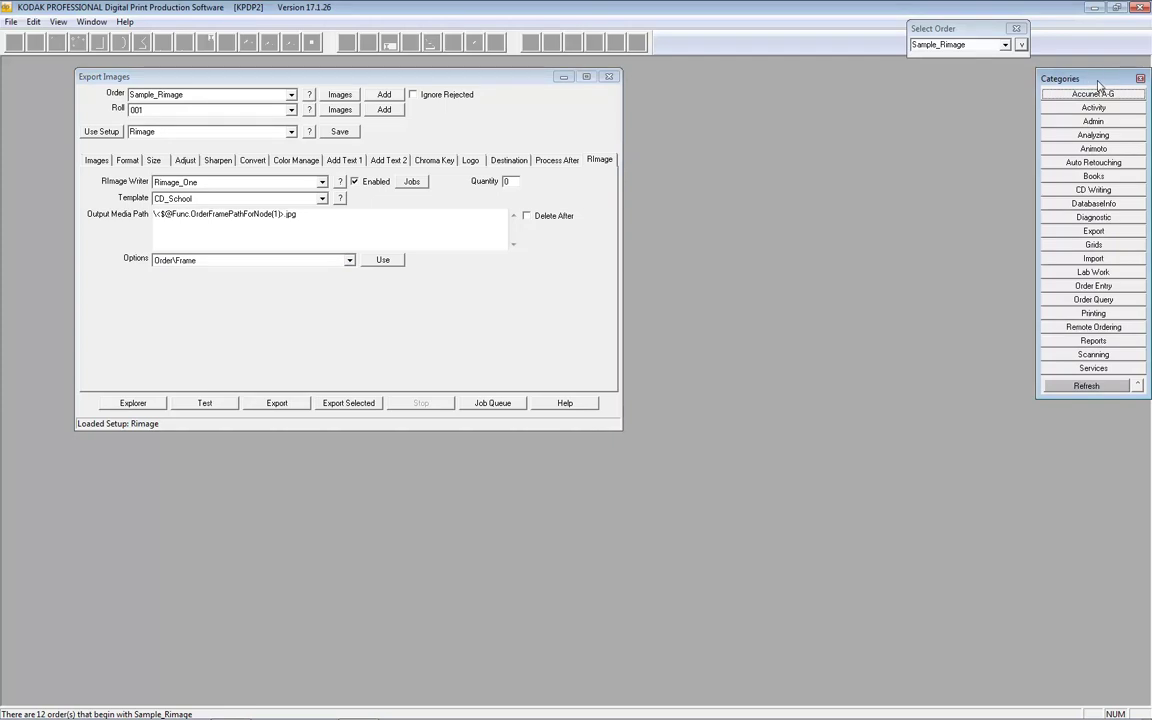
pyautogui.click(1094, 313)
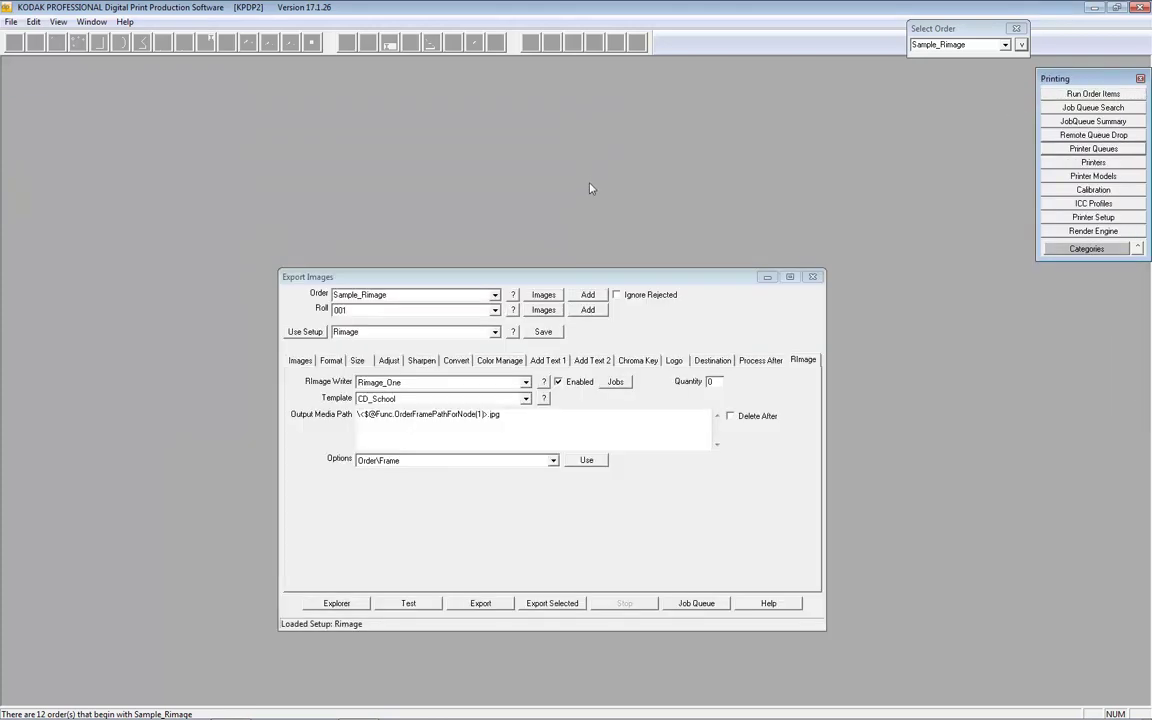